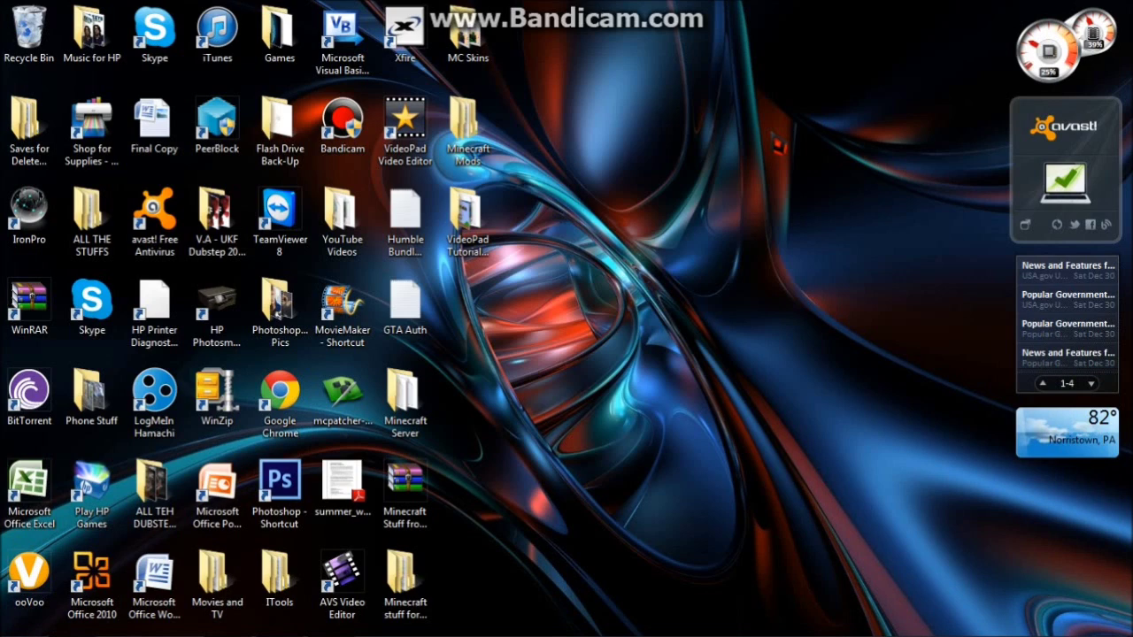
- Nudge the Xfire desktop shortcut back into place and try launching the VideoPad Video Editor shortcut
mouse_move(404, 31)
mouse_down()
mouse_move(609, 149)
mouse_move(407, 35)
mouse_up()
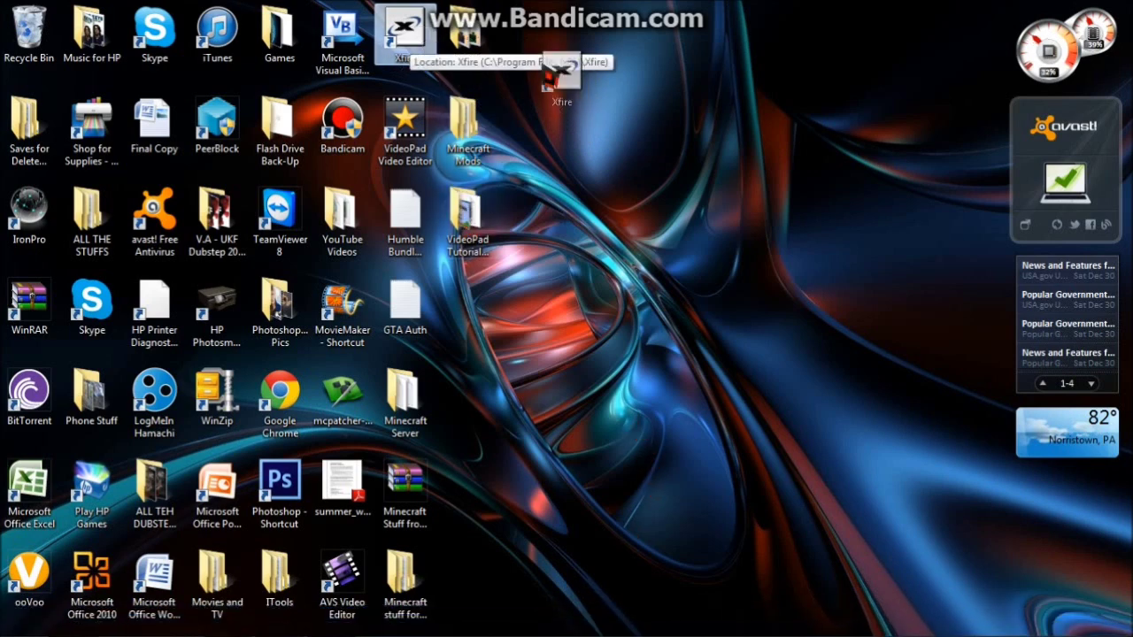
mouse_move(408, 38)
mouse_down()
mouse_move(464, 58)
mouse_move(407, 36)
mouse_up()
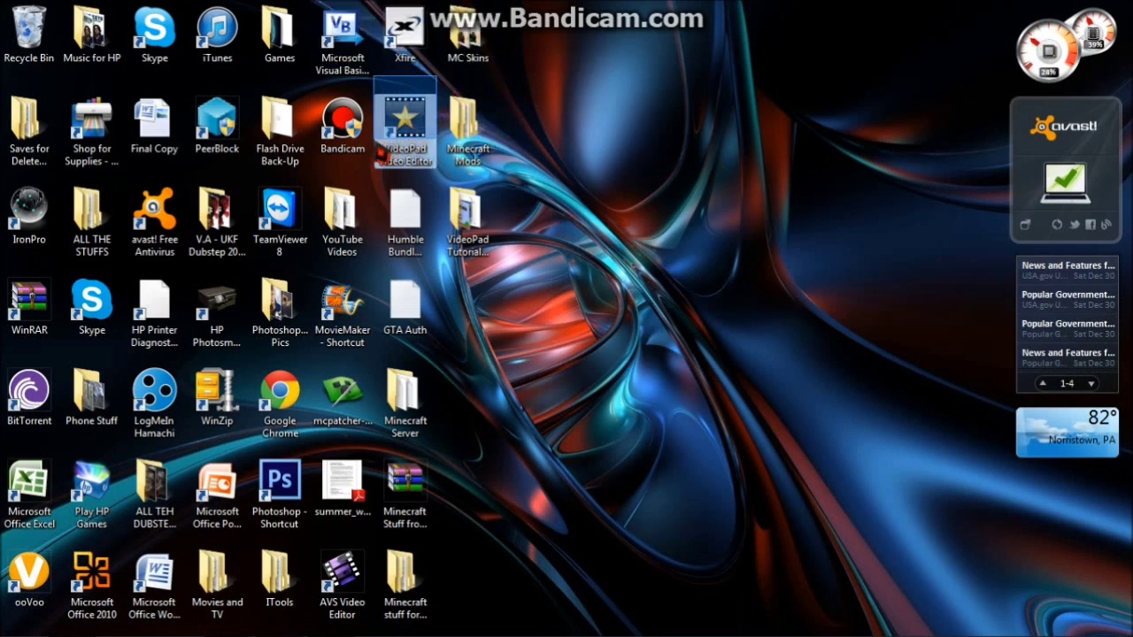
click(380, 154)
double_click(380, 157)
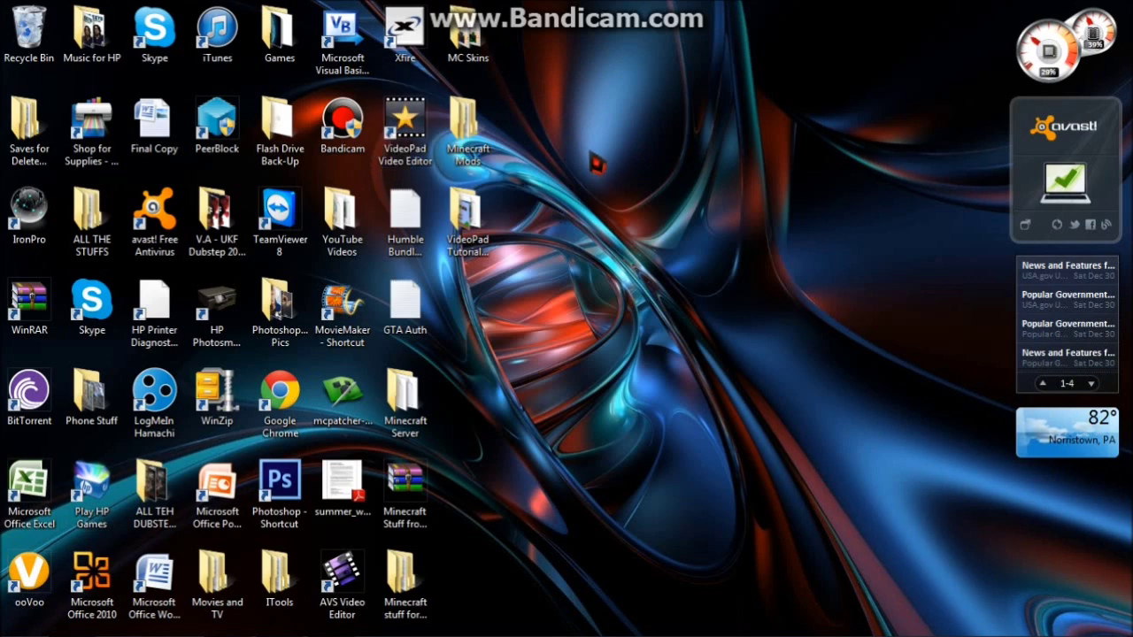
click(416, 120)
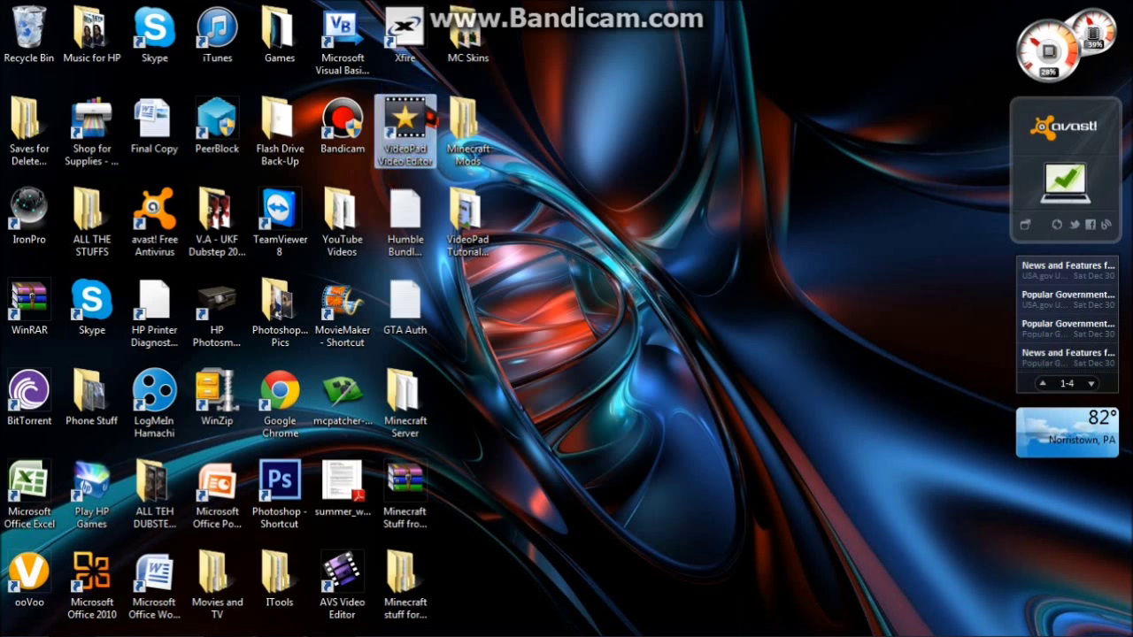
click(404, 163)
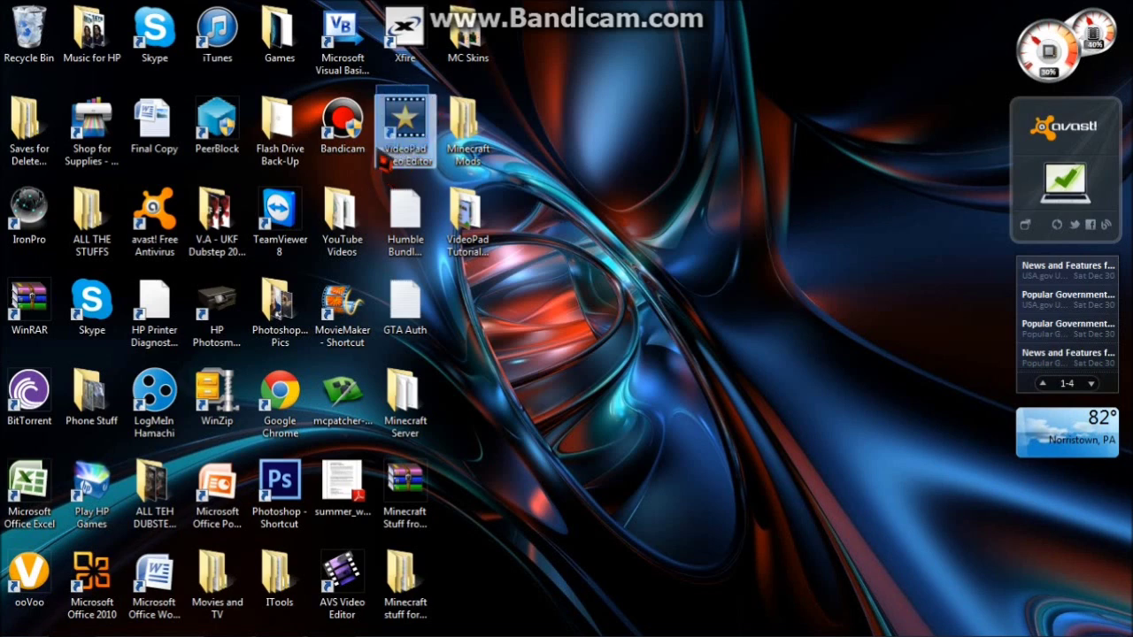
click(532, 132)
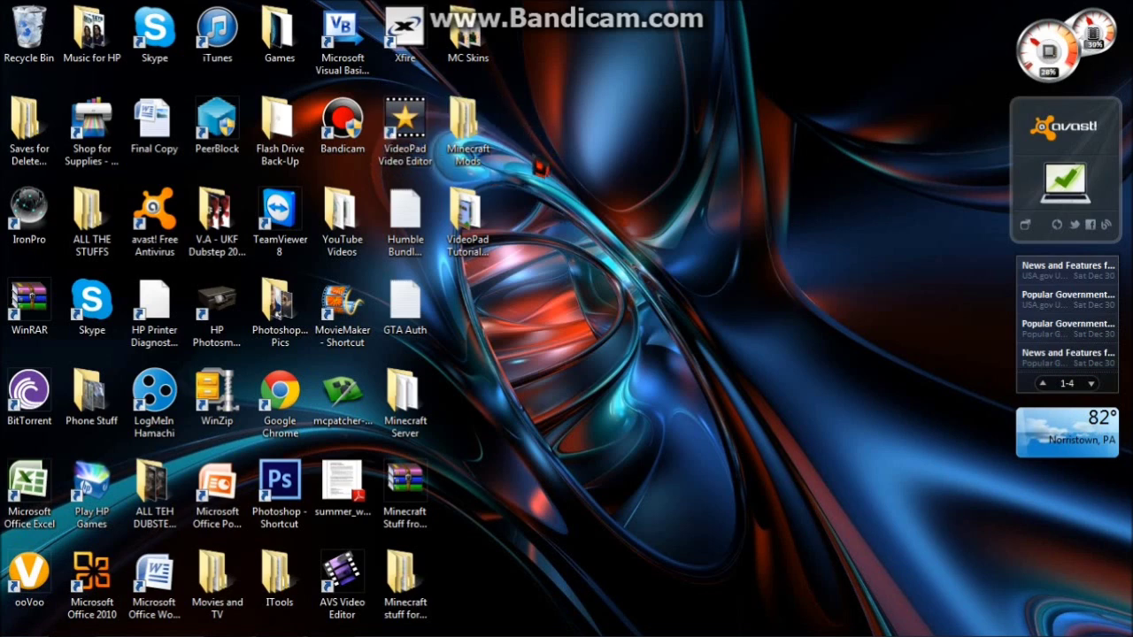
- Search Google in Chrome for 'videopad video editor' and open the official NCH VideoPad page
click(76, 621)
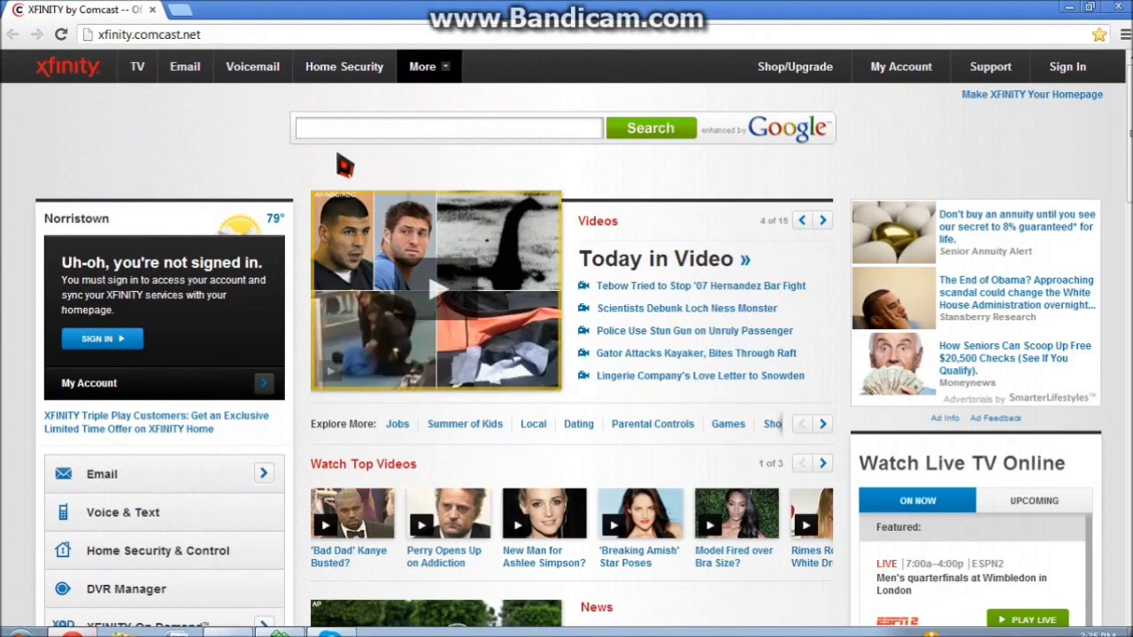
click(308, 35)
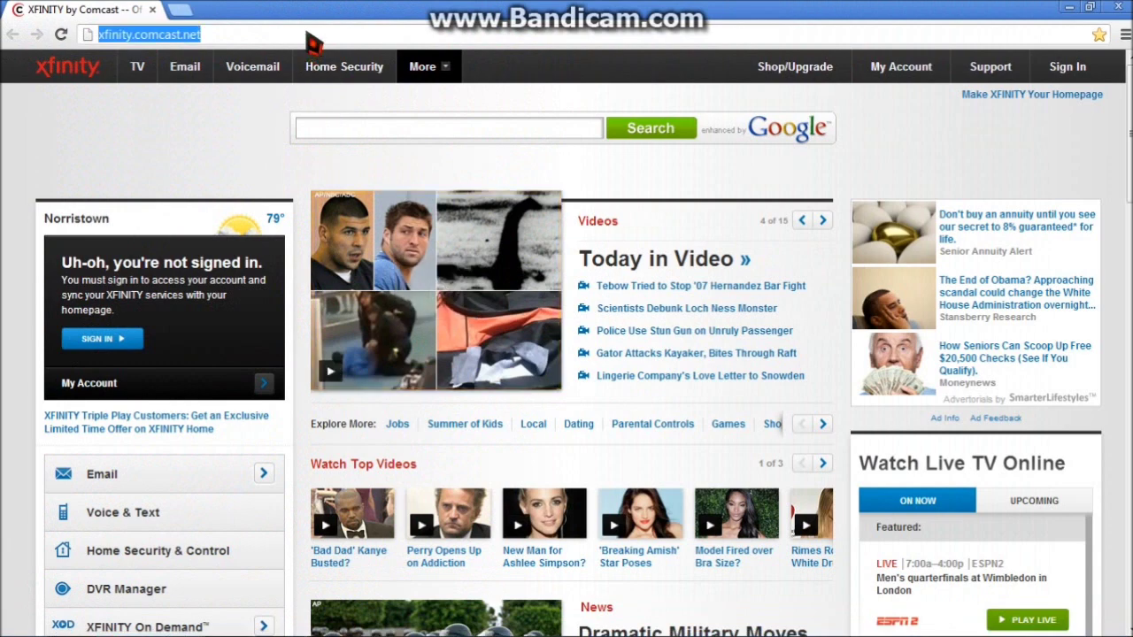
text(videopa)
key(Return)
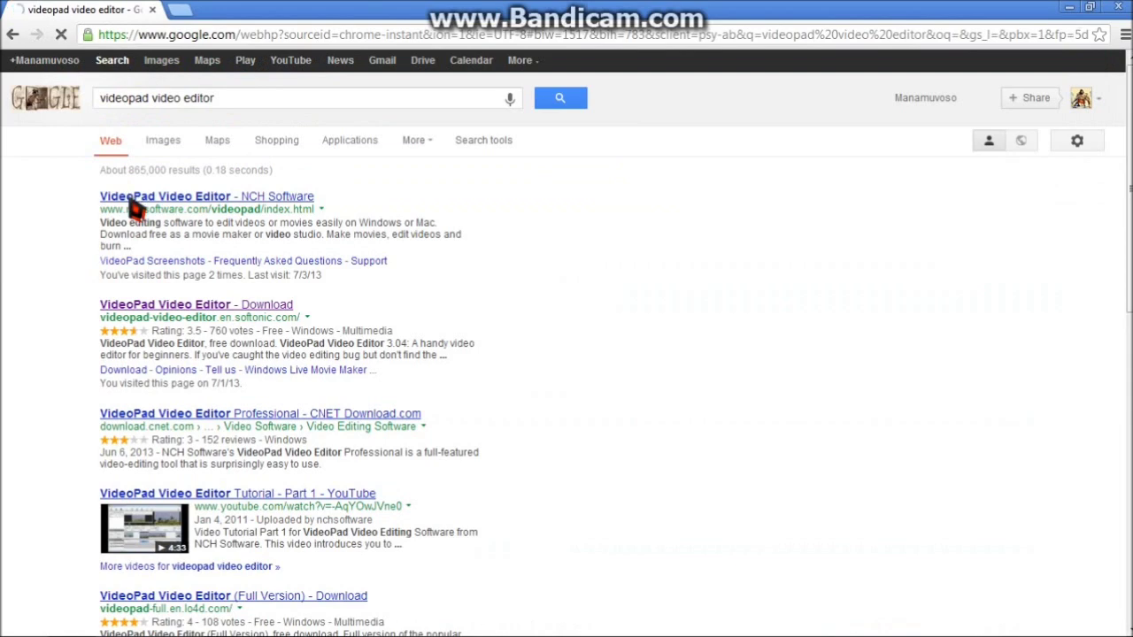
click(131, 200)
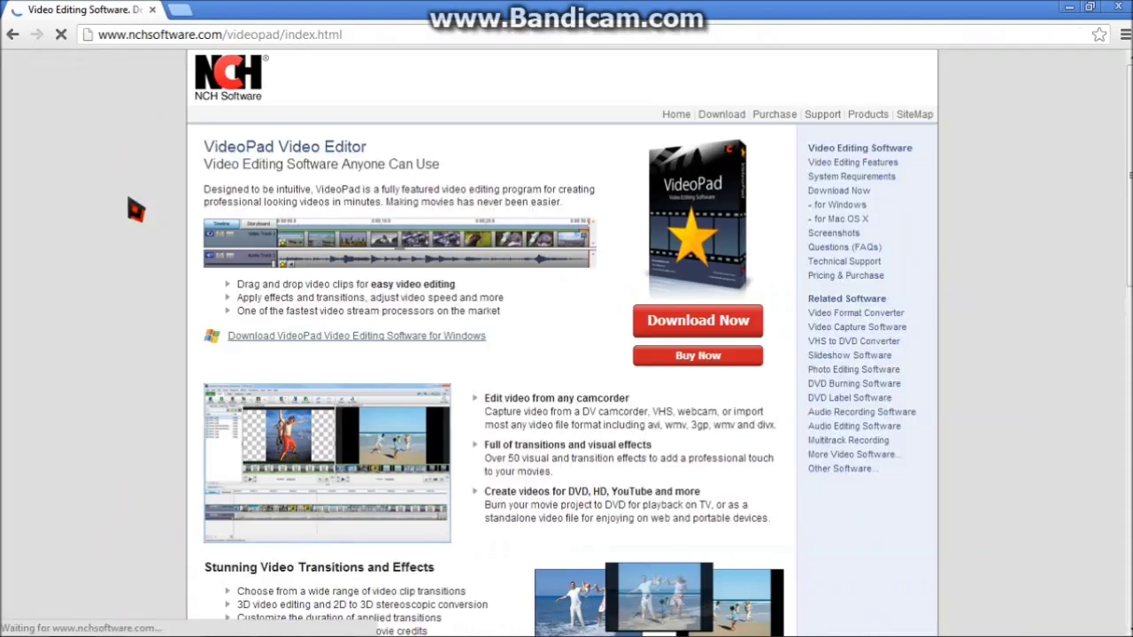
- Start the VideoPad installer download, cancel the save, and close Chrome
click(722, 341)
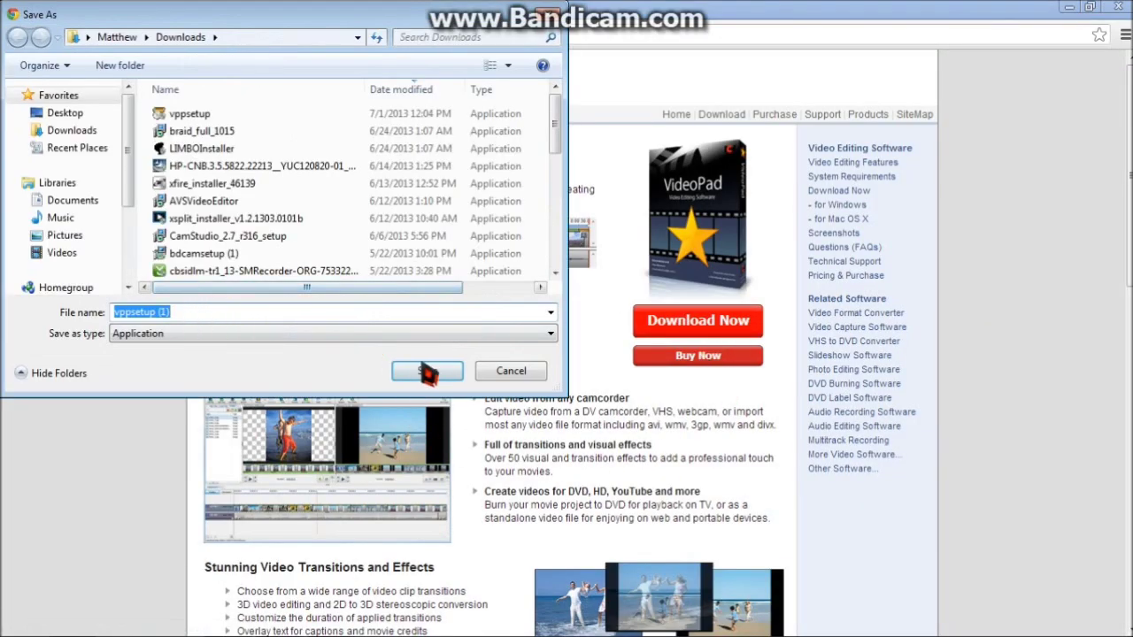
click(519, 374)
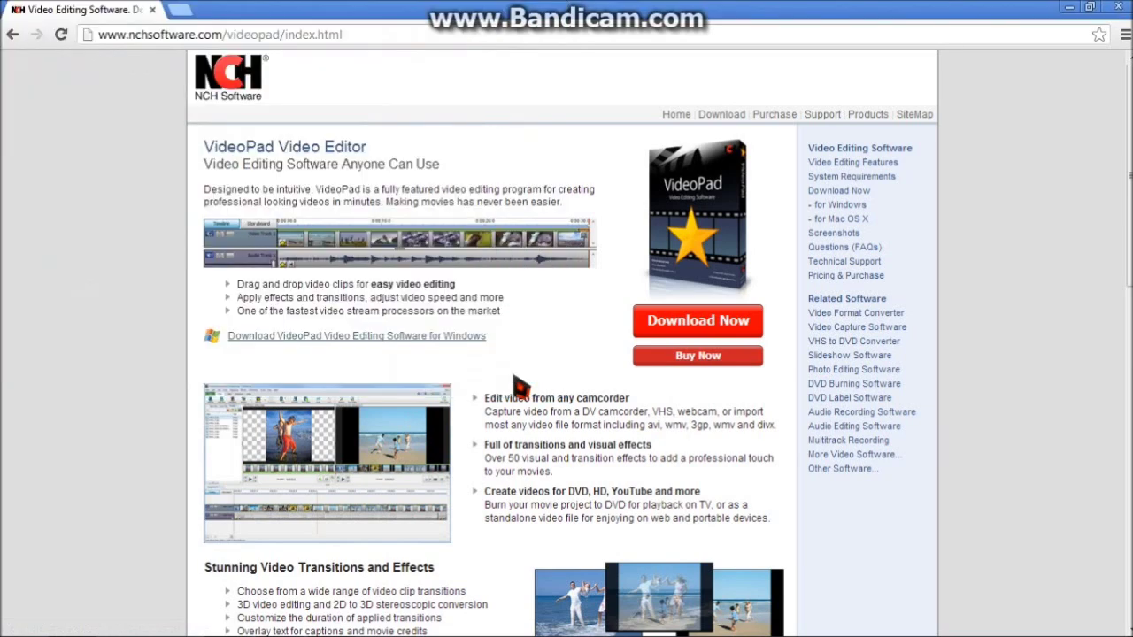
click(1120, 9)
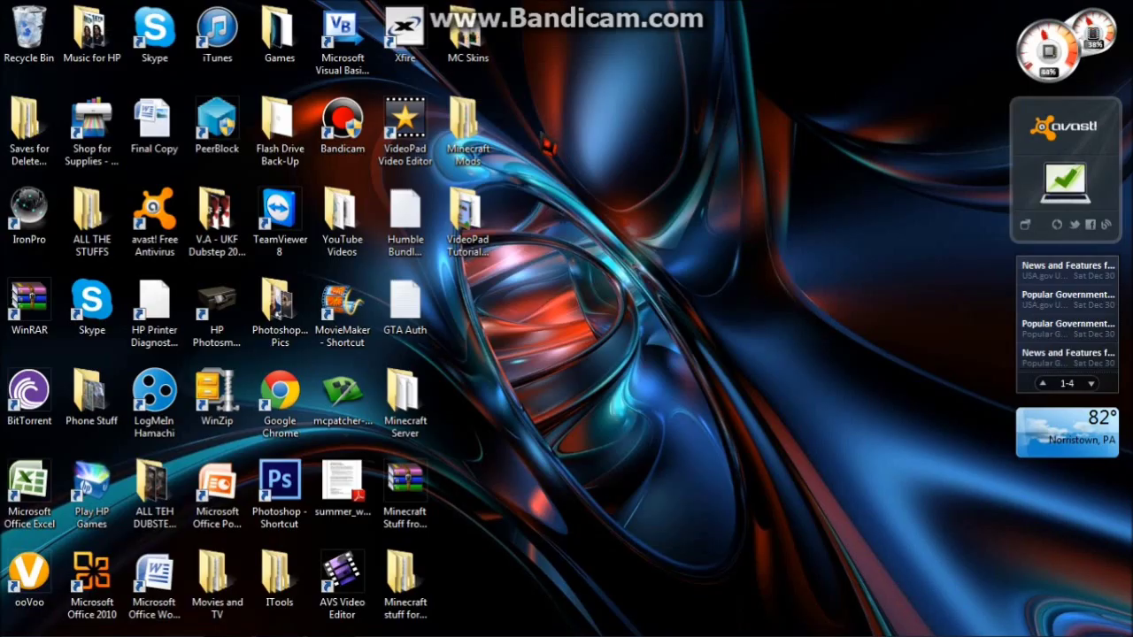
- Launch VideoPad from its desktop shortcut and restore its window so the desktop shows
click(405, 128)
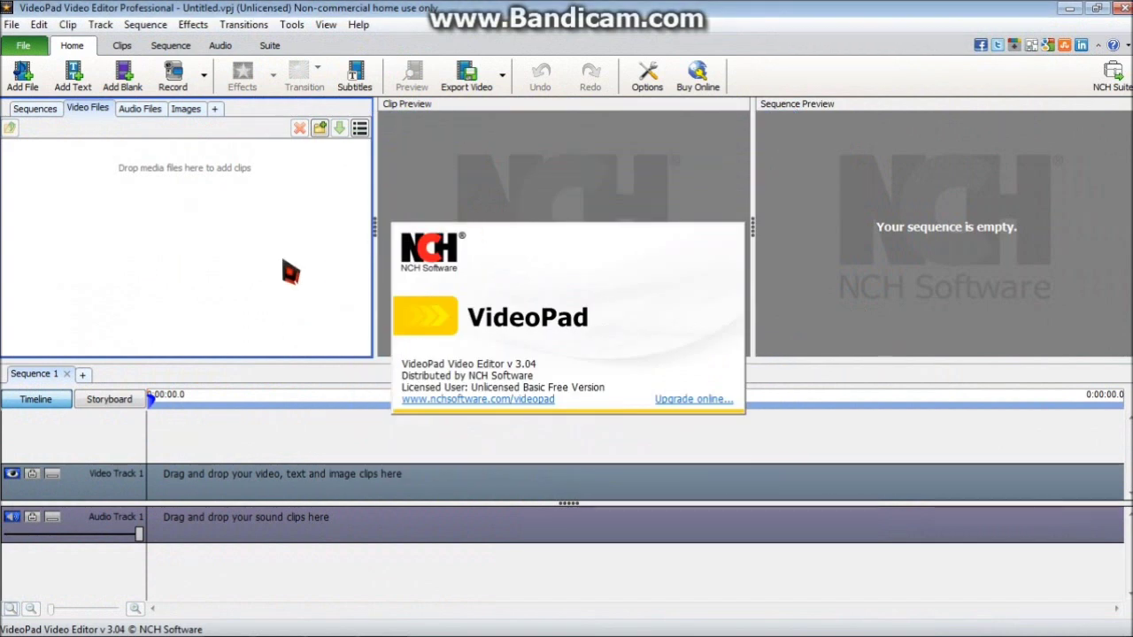
drag(244, 161, 121, 195)
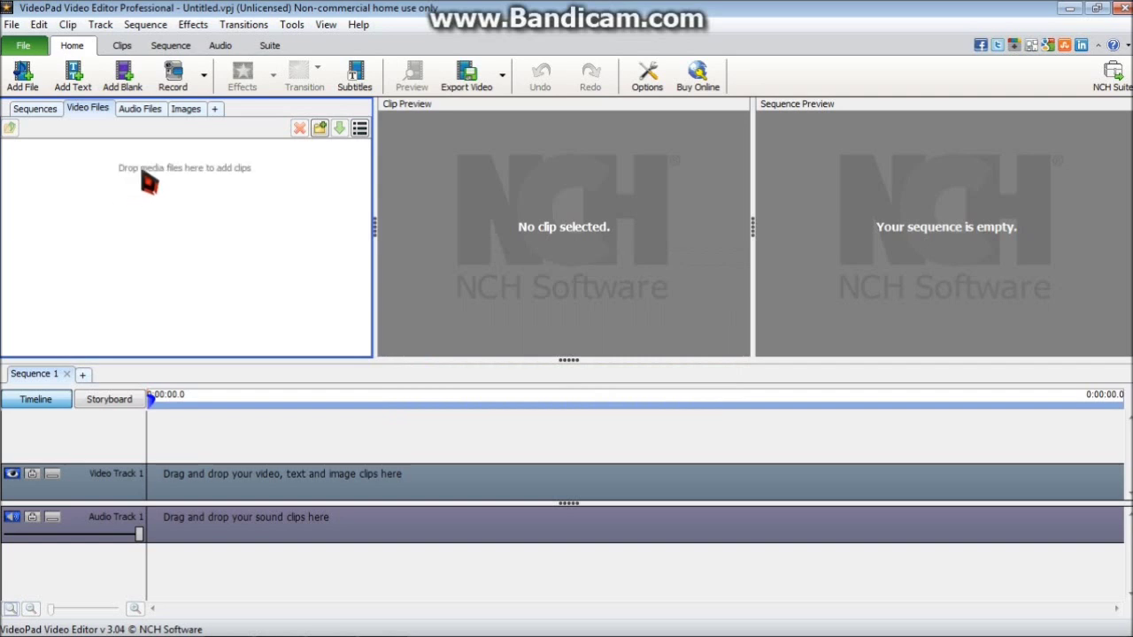
drag(257, 165, 120, 188)
drag(670, 23, 549, 412)
- Open the VideoPad Tutorial Samples folder and arrange it beside the VideoPad window
double_click(465, 217)
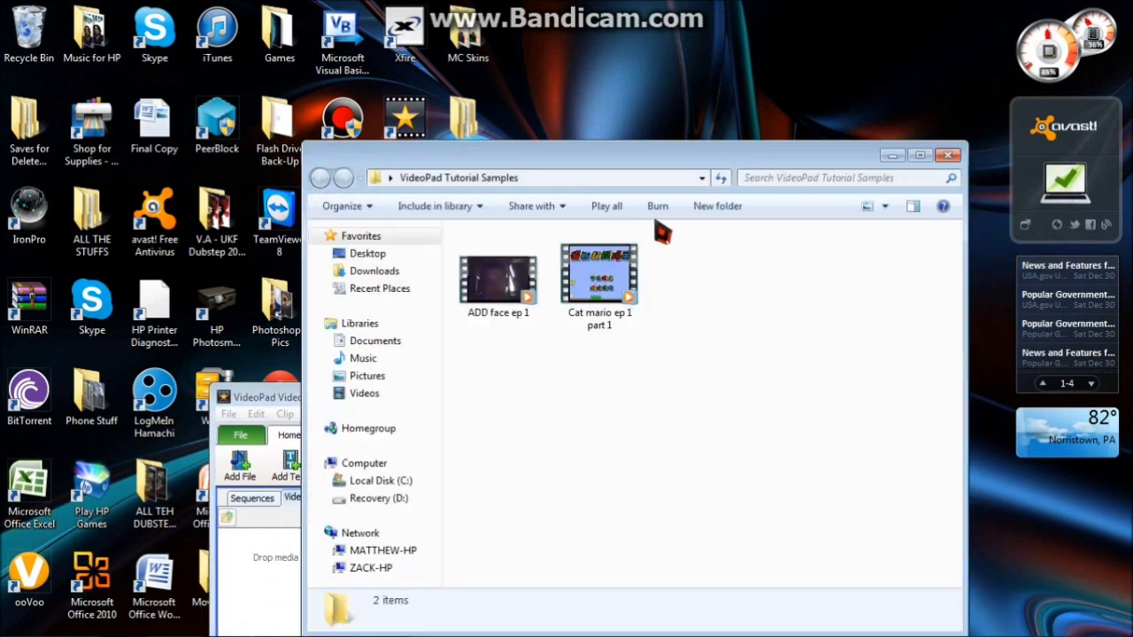
drag(575, 173, 777, 46)
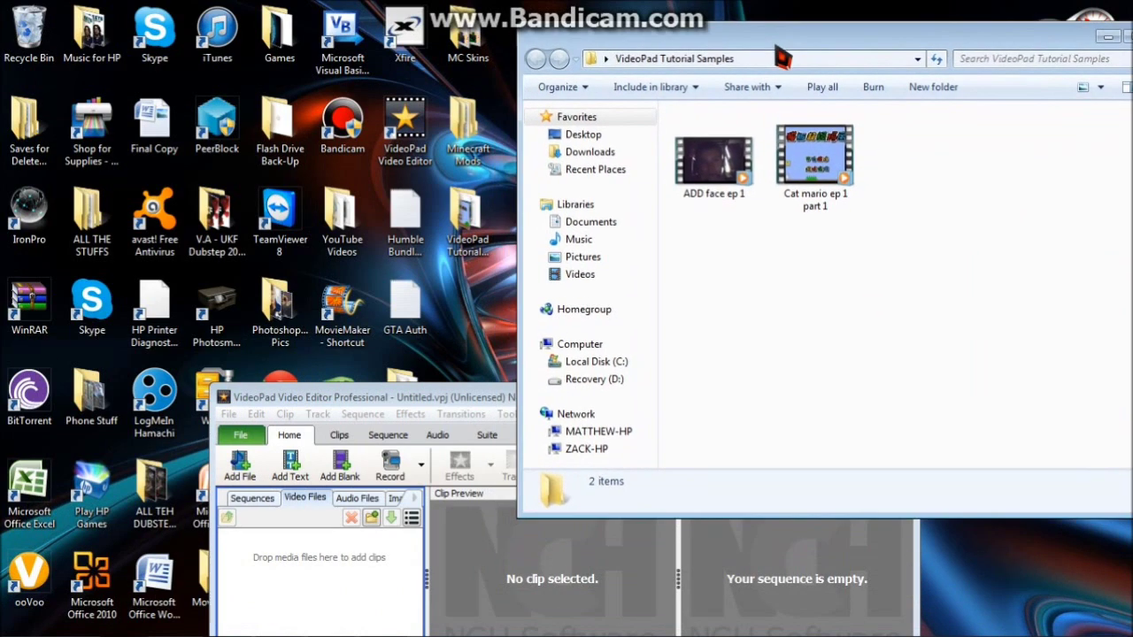
drag(915, 148, 750, 197)
click(976, 167)
drag(912, 46, 970, 34)
drag(526, 395, 336, 279)
- Import Cat mario ep 1 part 1 and ADD face ep 1 into Video Files, then close the folder and maximize VideoPad
drag(873, 148, 138, 509)
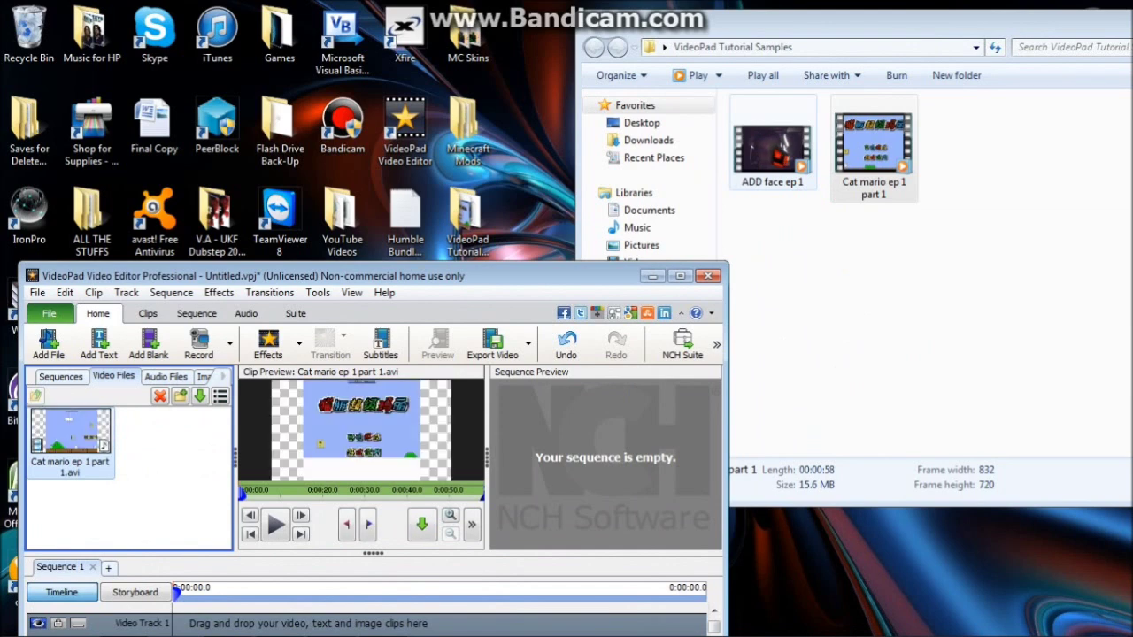
drag(772, 151, 157, 488)
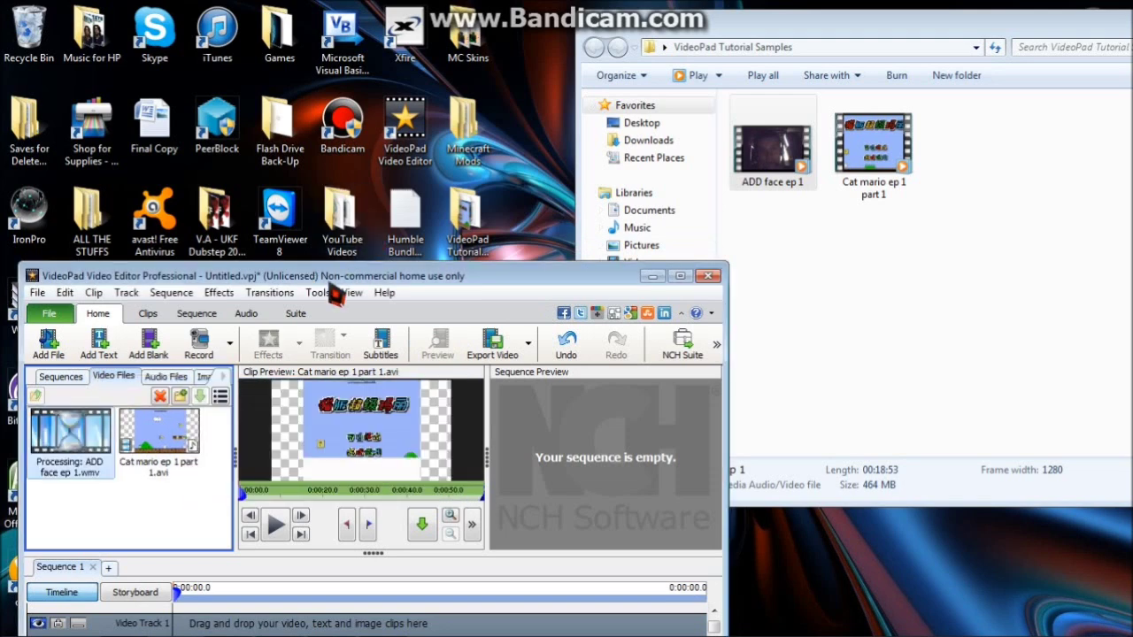
click(955, 84)
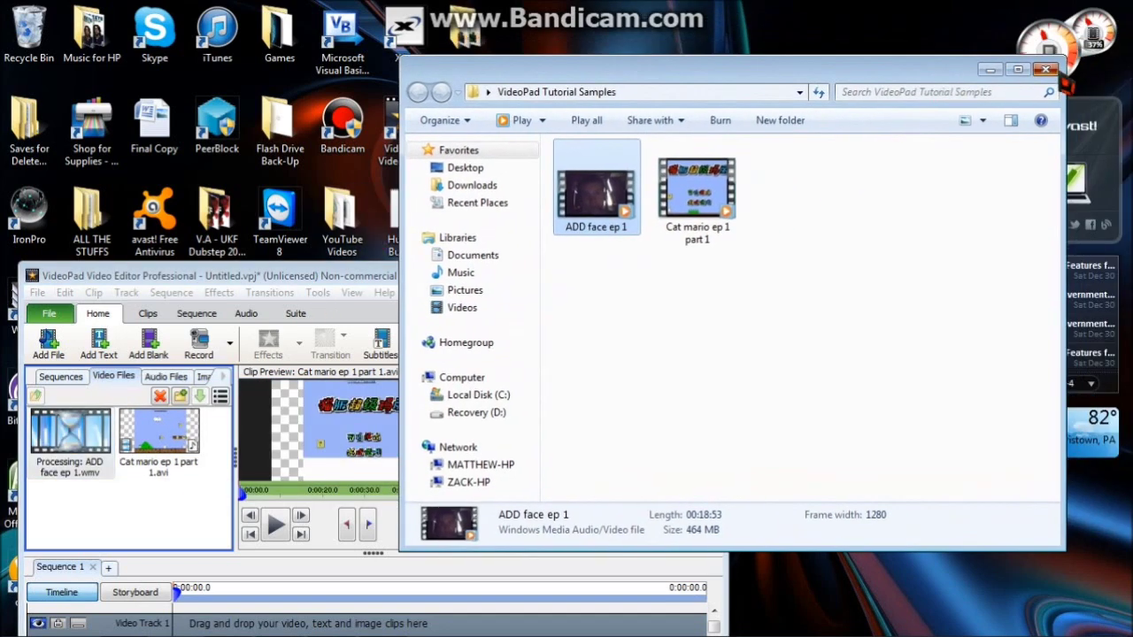
click(1102, 61)
drag(578, 278, 673, 1)
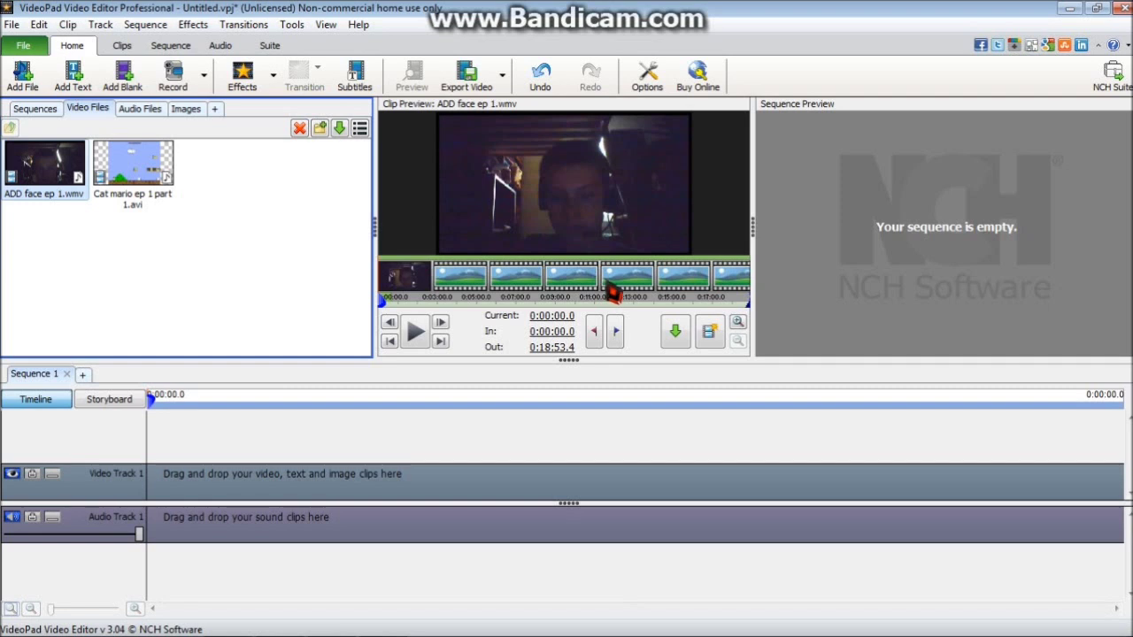
click(146, 177)
- Put Cat mario ep 1 part 1 on Video Track 1 and ADD face ep 1 on the overlay track above
drag(146, 177, 155, 497)
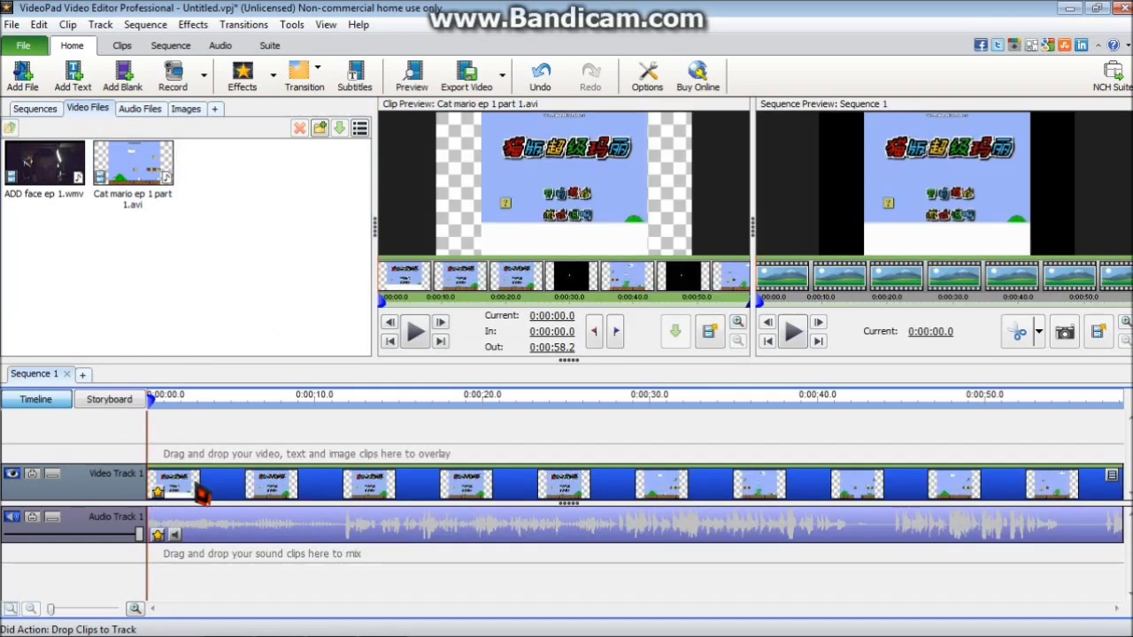
drag(67, 195, 154, 460)
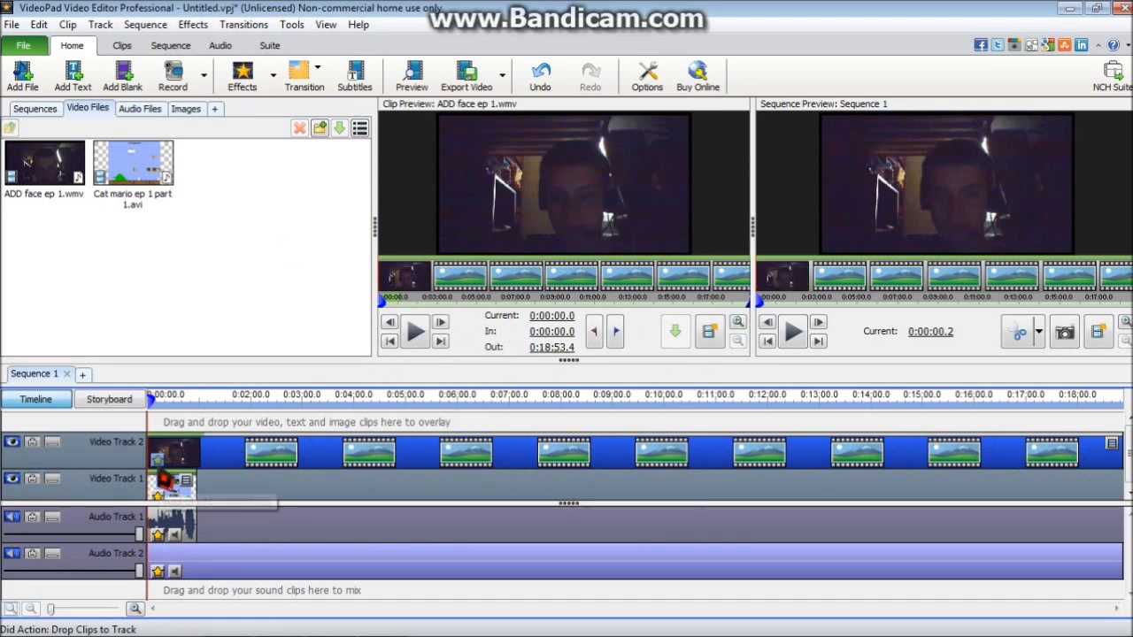
- Scale the ADD face overlay to 0.35 and move it to about X/Y -32.48, the top-left corner
click(162, 476)
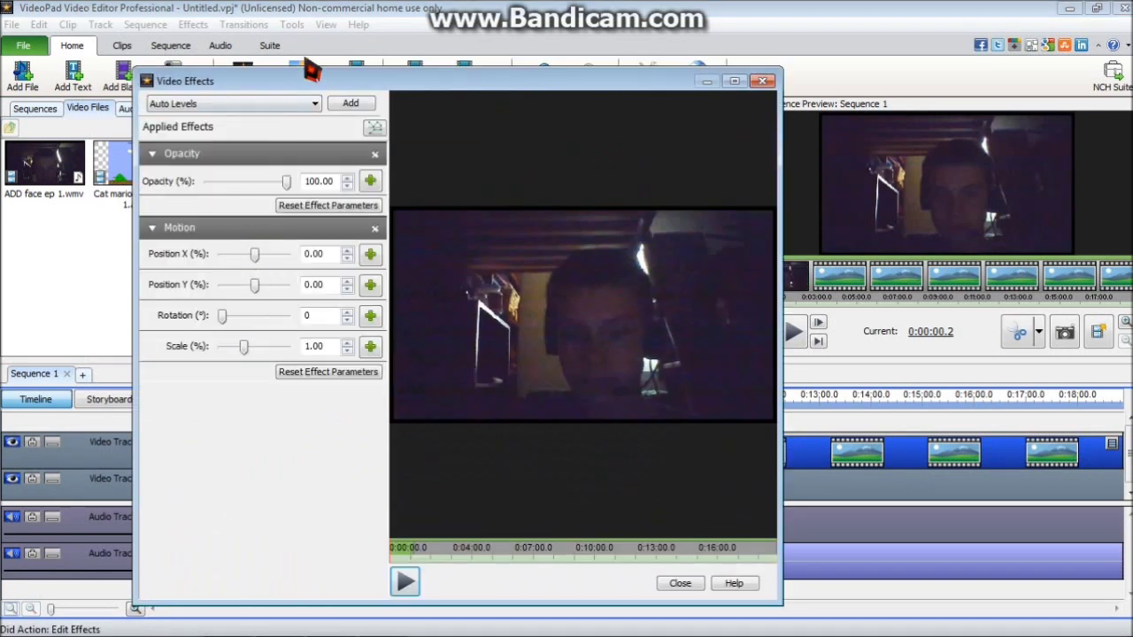
drag(312, 71, 409, 57)
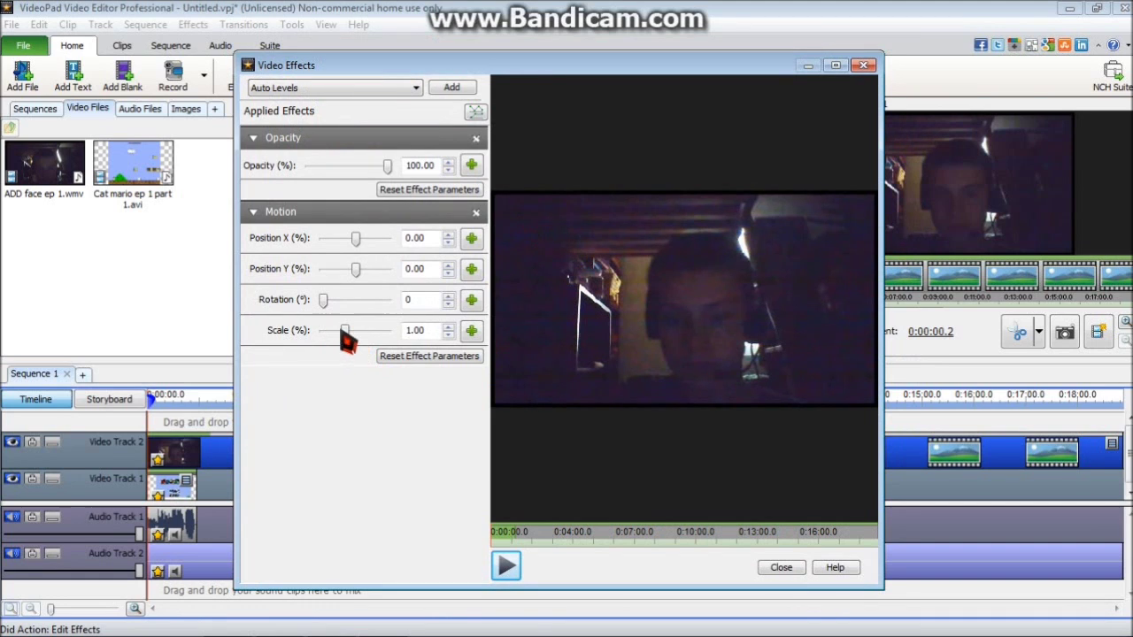
drag(347, 343, 354, 339)
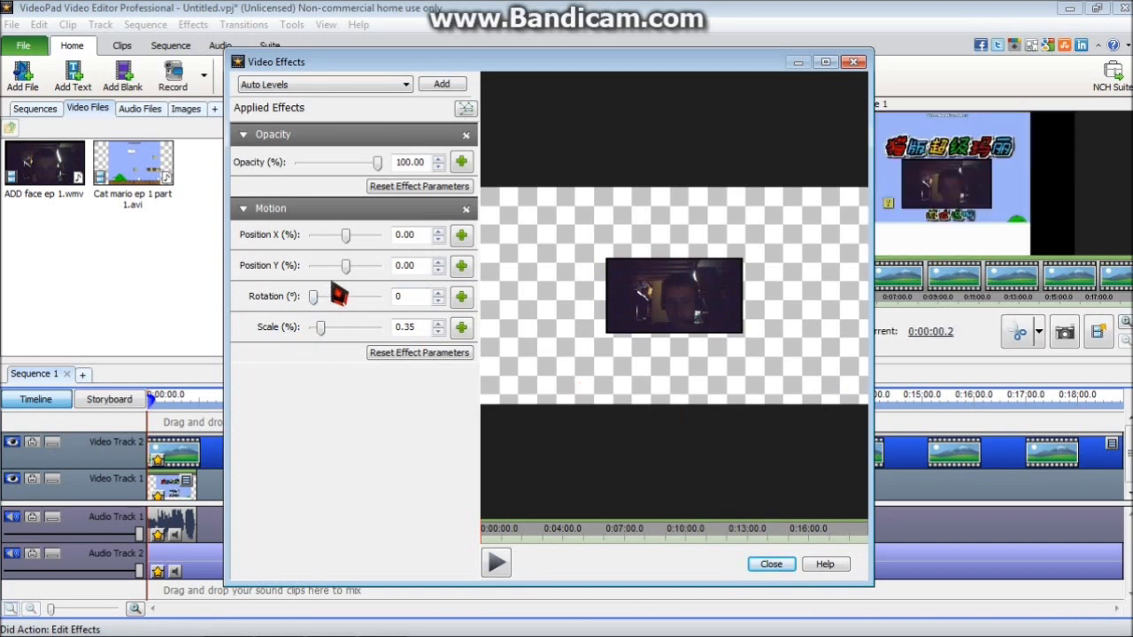
drag(346, 267, 345, 268)
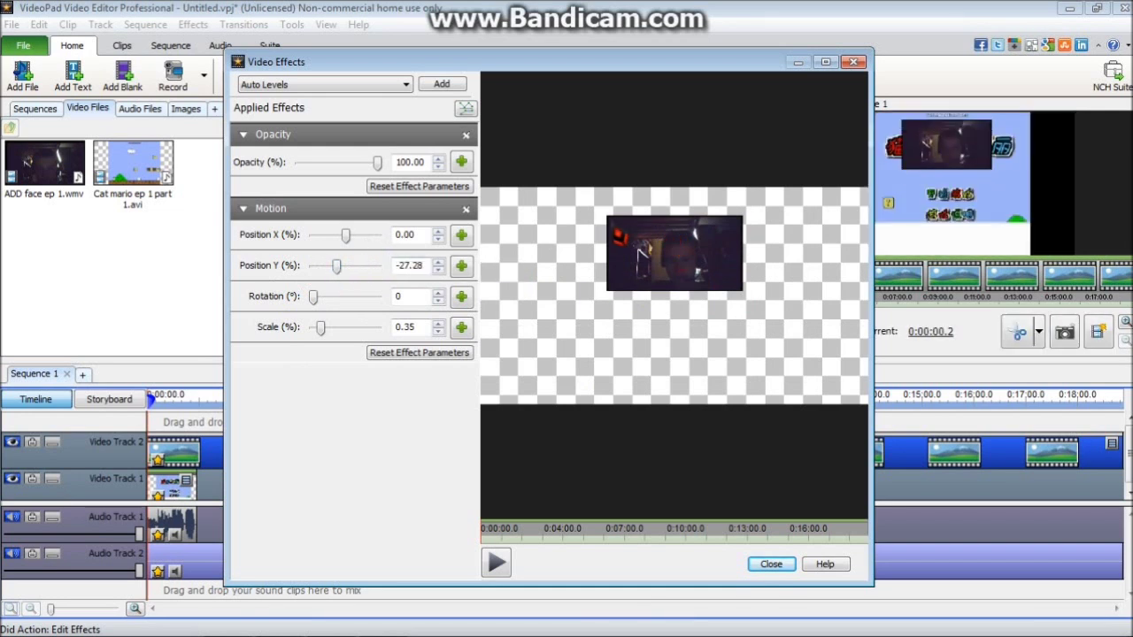
drag(336, 268, 334, 268)
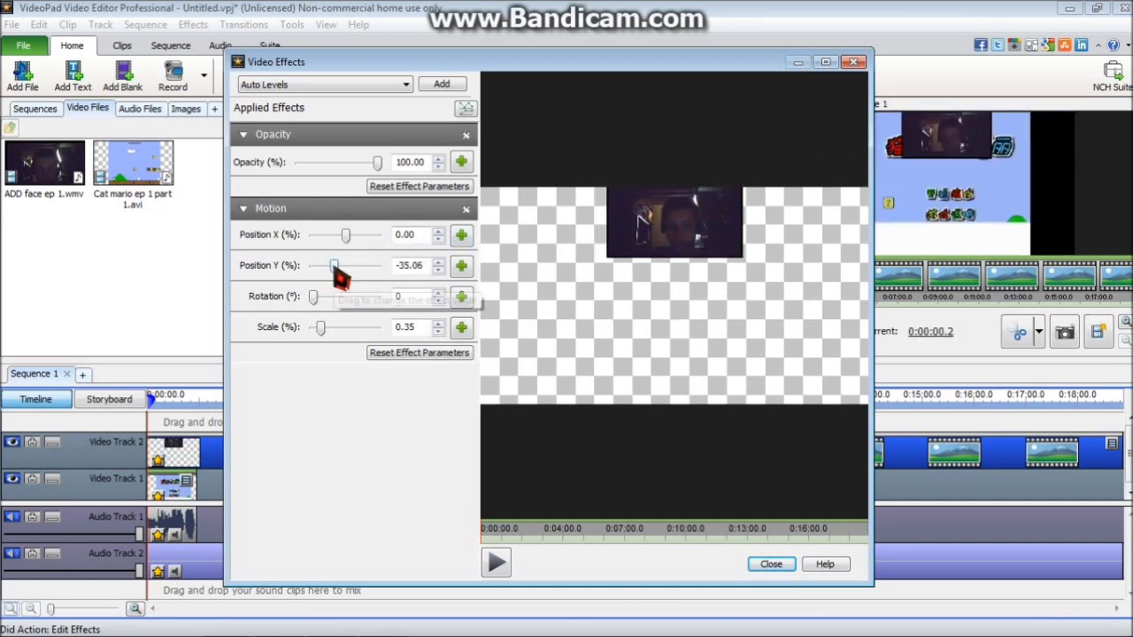
drag(335, 268, 336, 268)
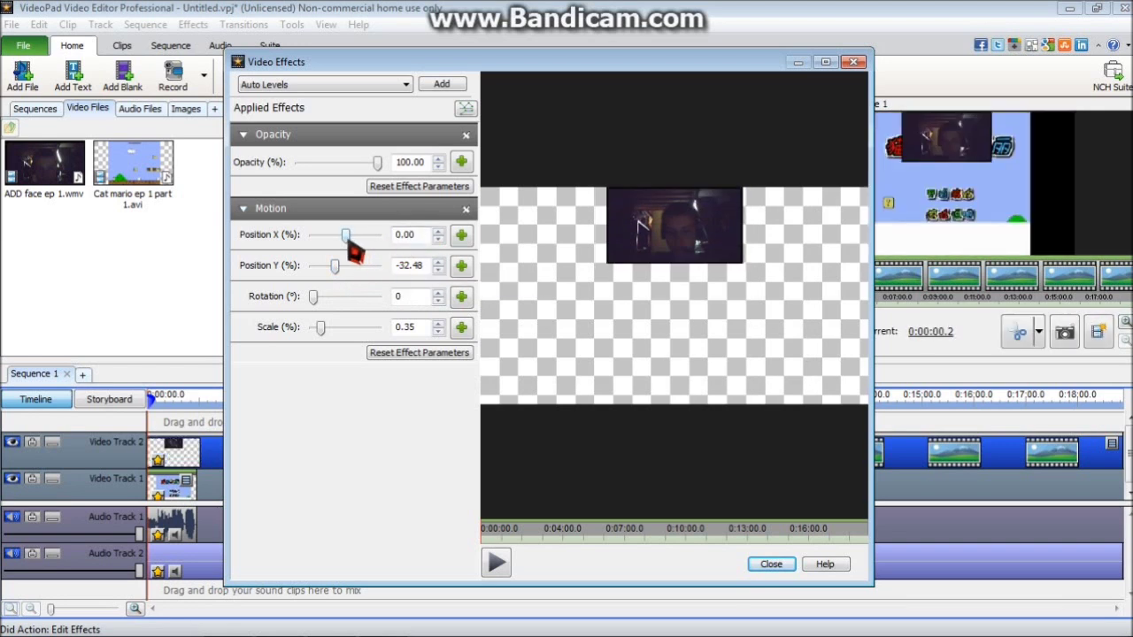
drag(345, 234, 337, 235)
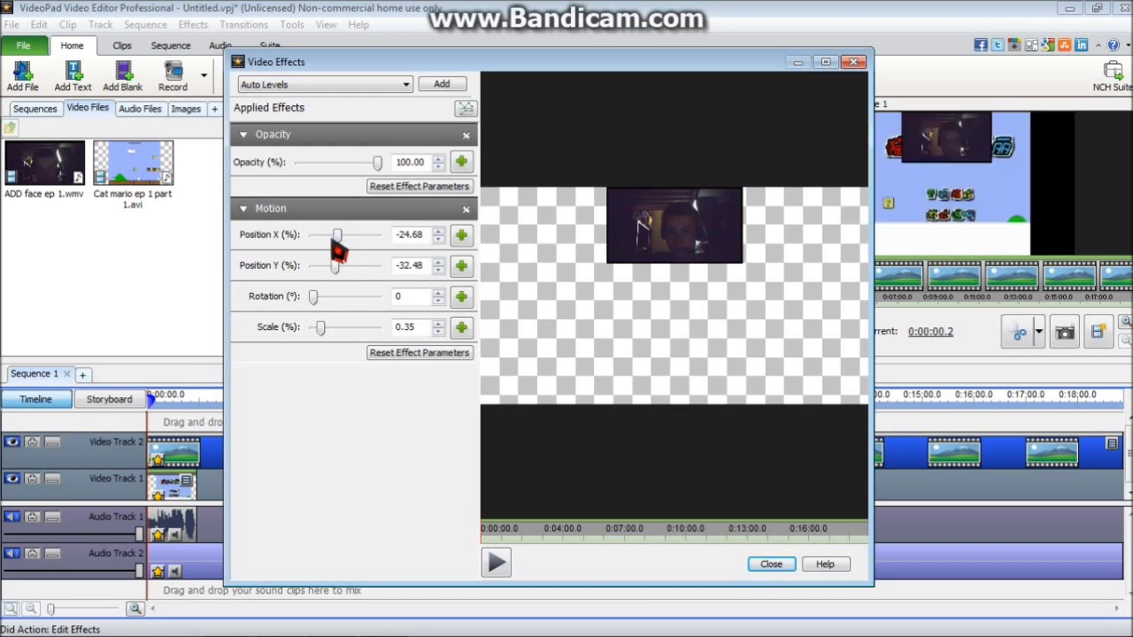
drag(336, 236, 333, 234)
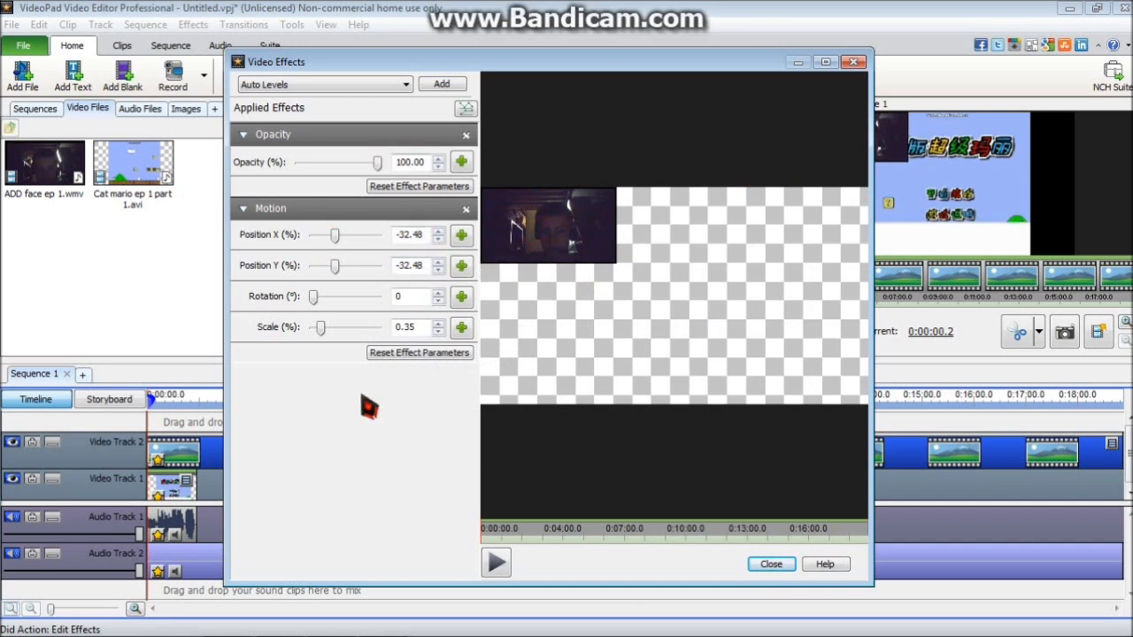
click(770, 568)
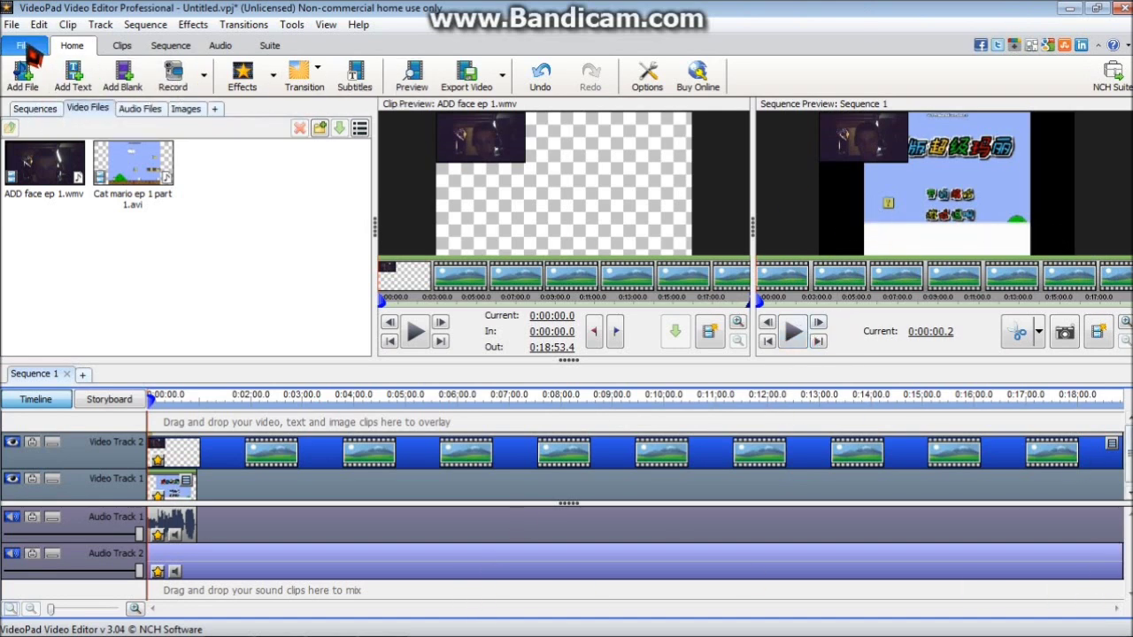
click(23, 46)
click(68, 148)
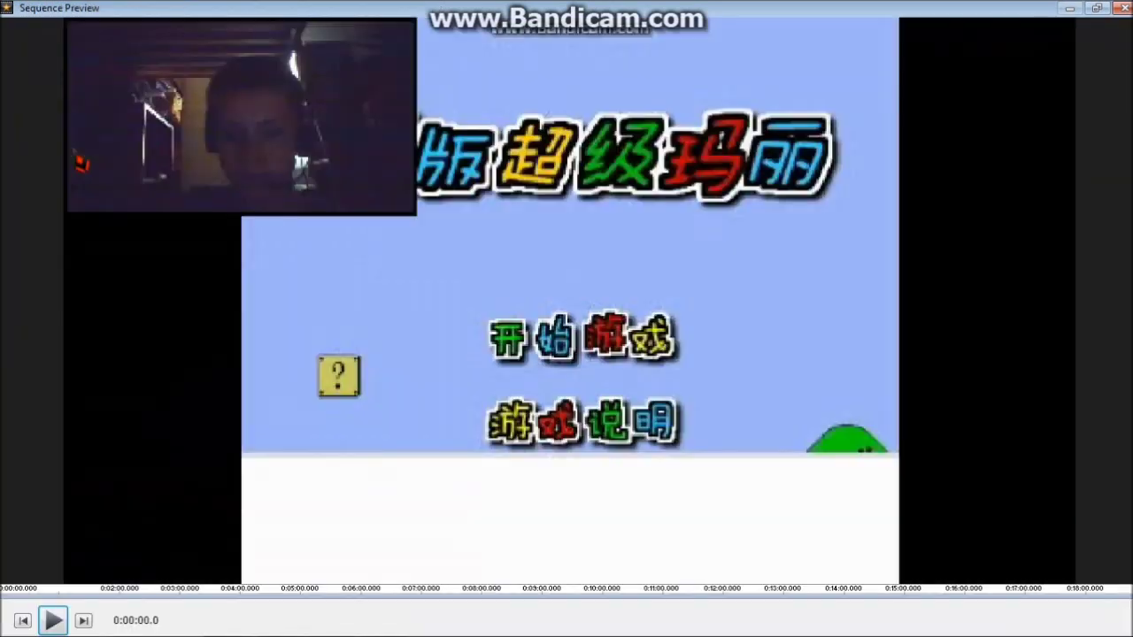
click(53, 620)
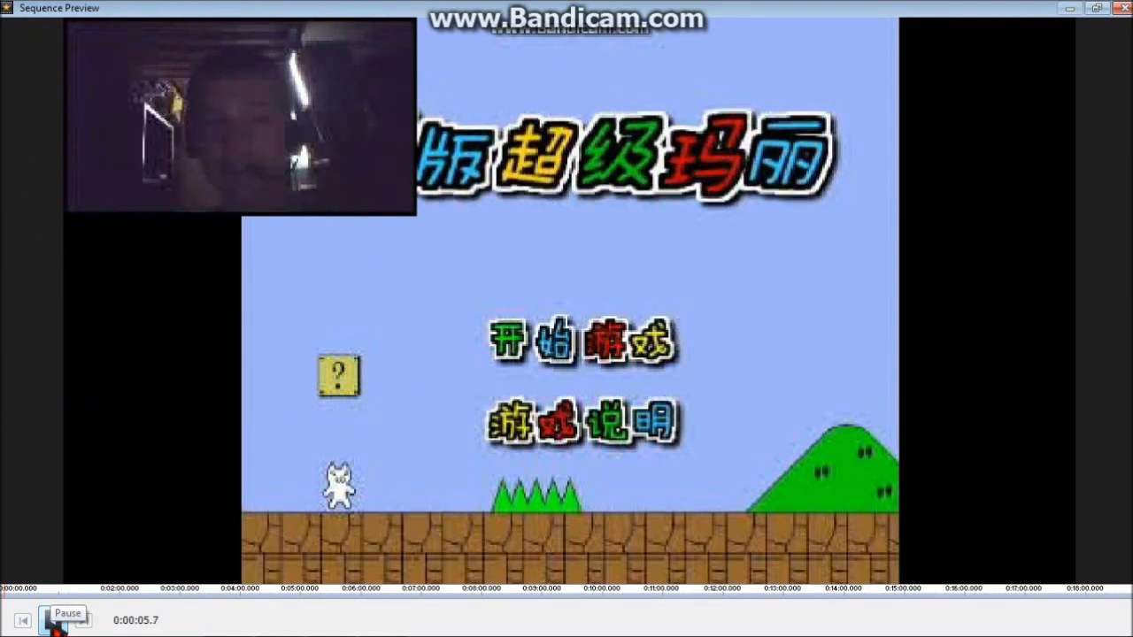
click(53, 620)
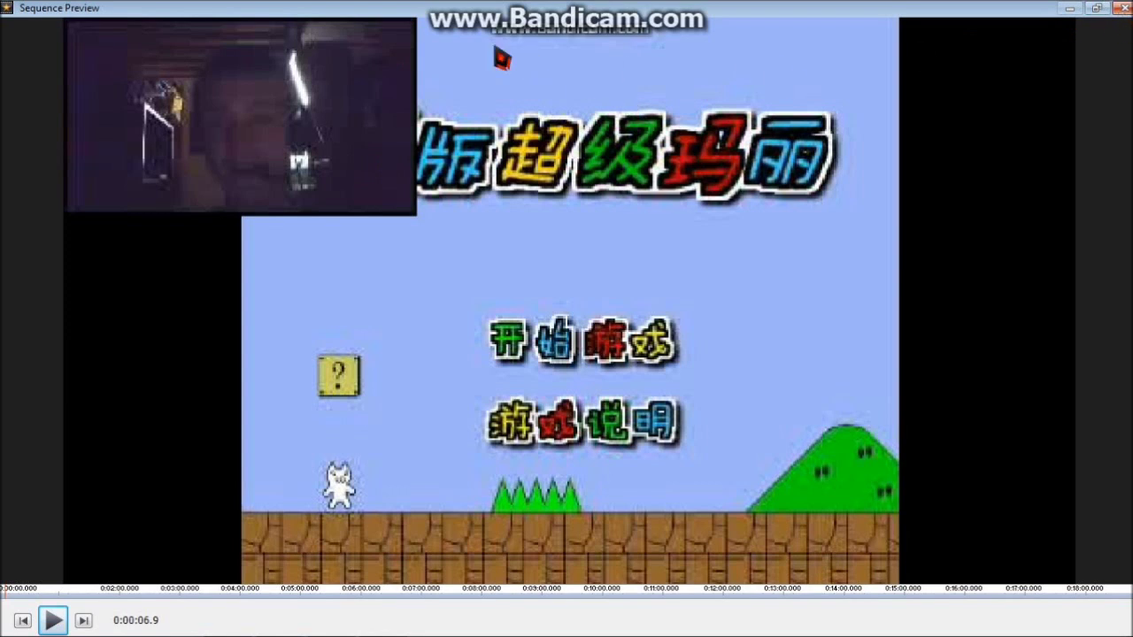
click(54, 618)
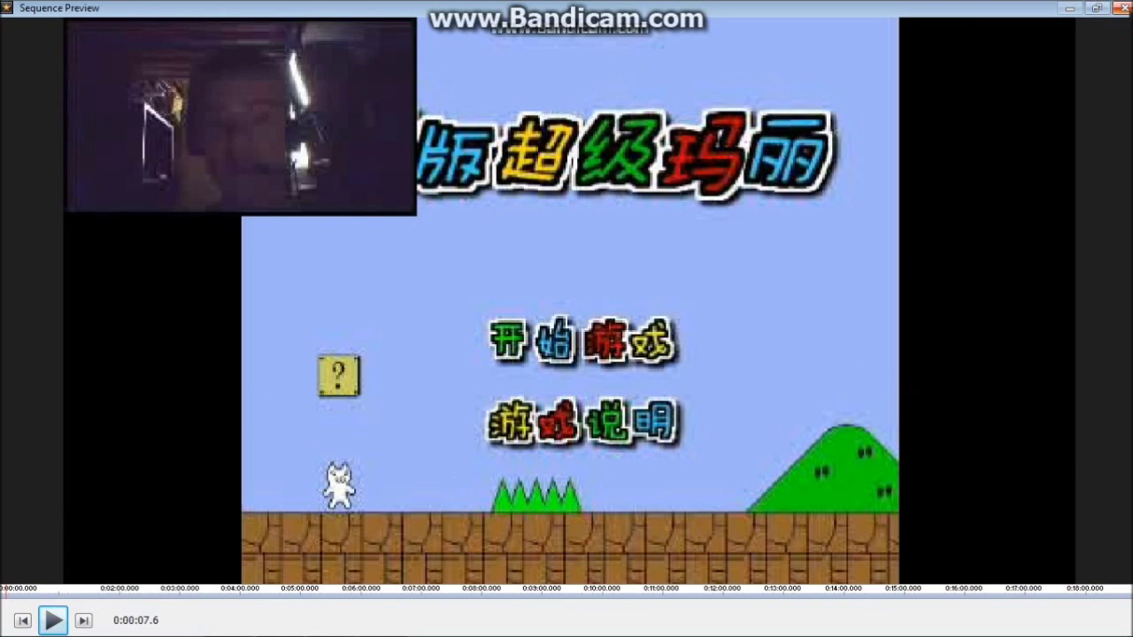
click(1120, 8)
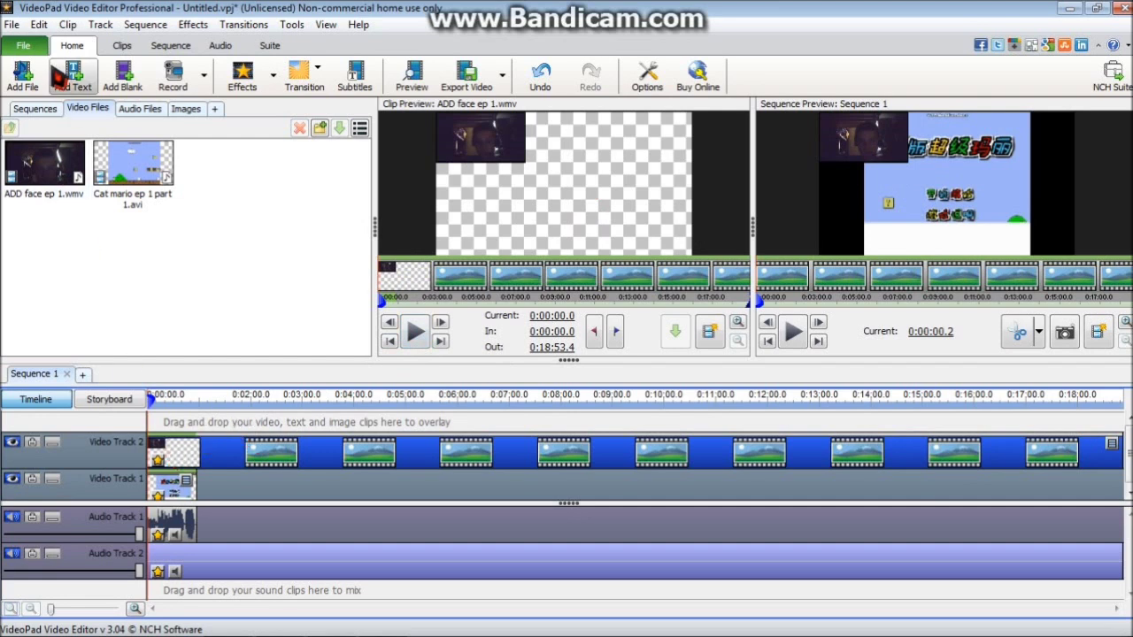
click(21, 48)
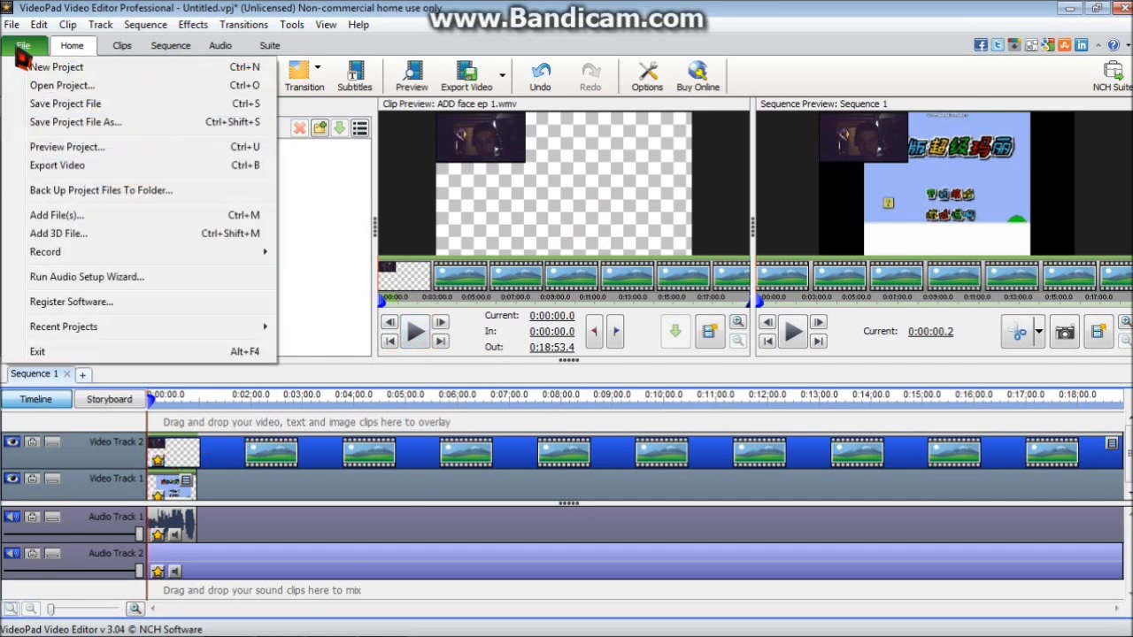
click(53, 162)
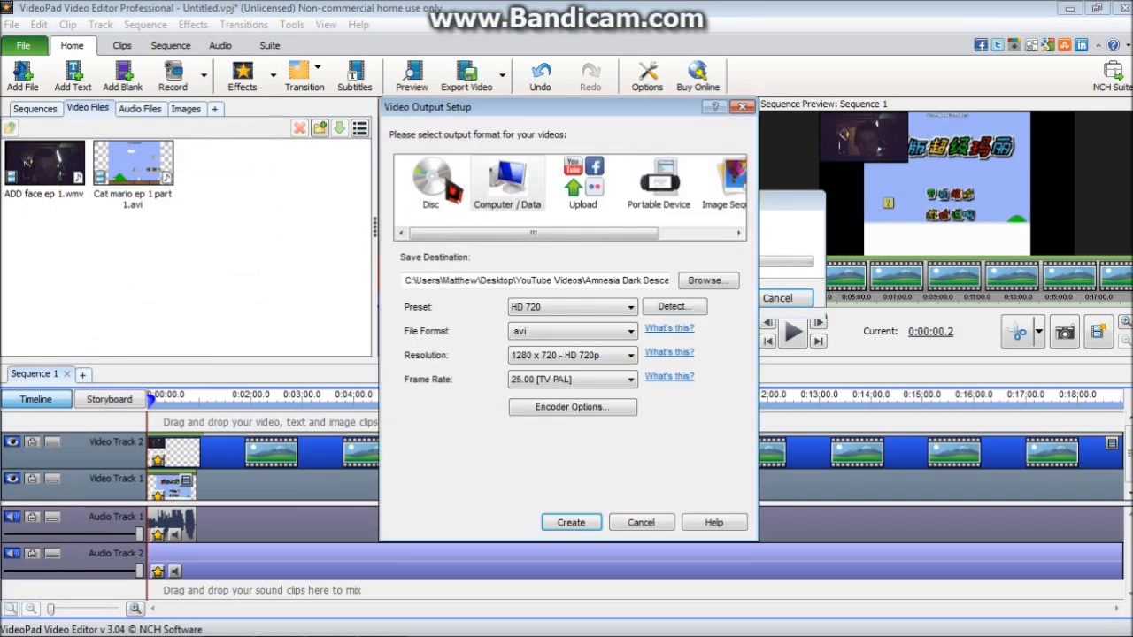
click(451, 187)
click(506, 181)
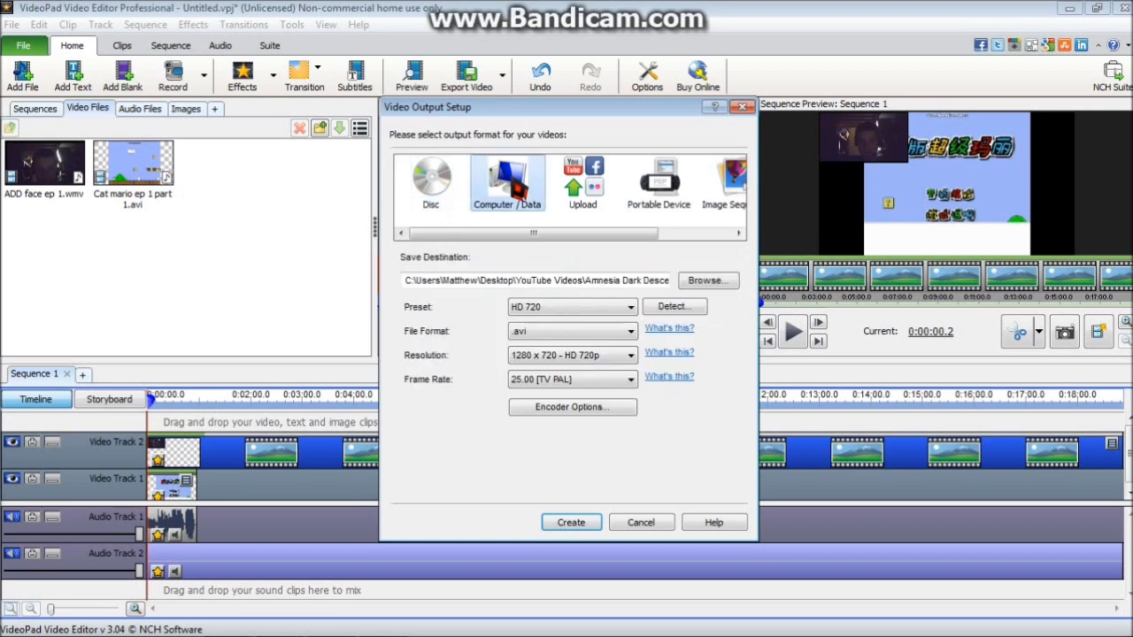
click(584, 182)
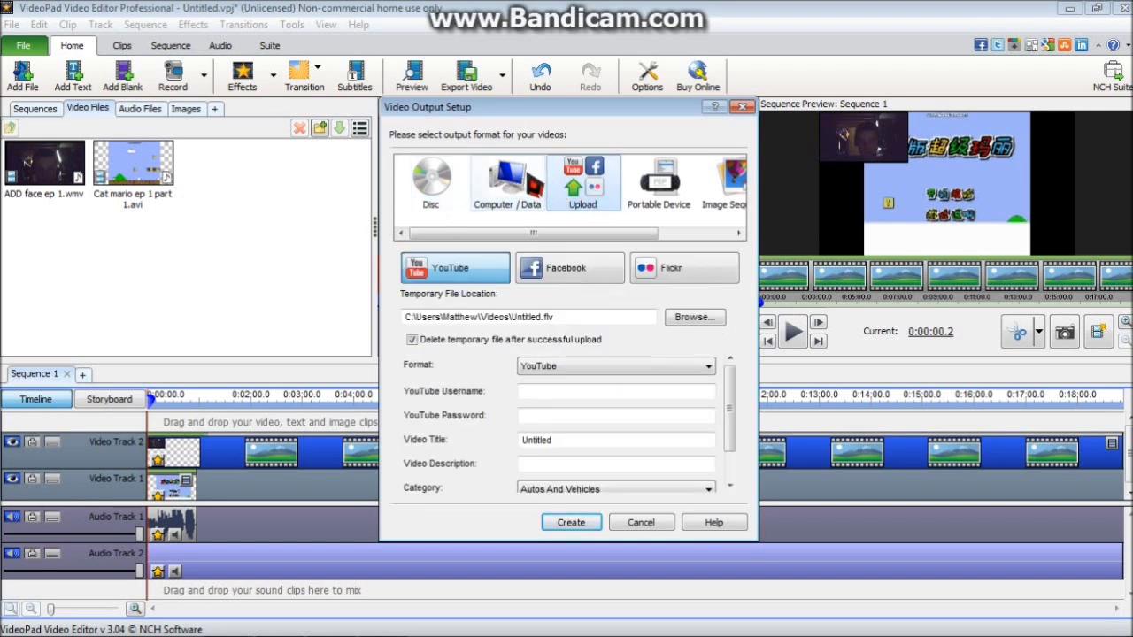
click(511, 188)
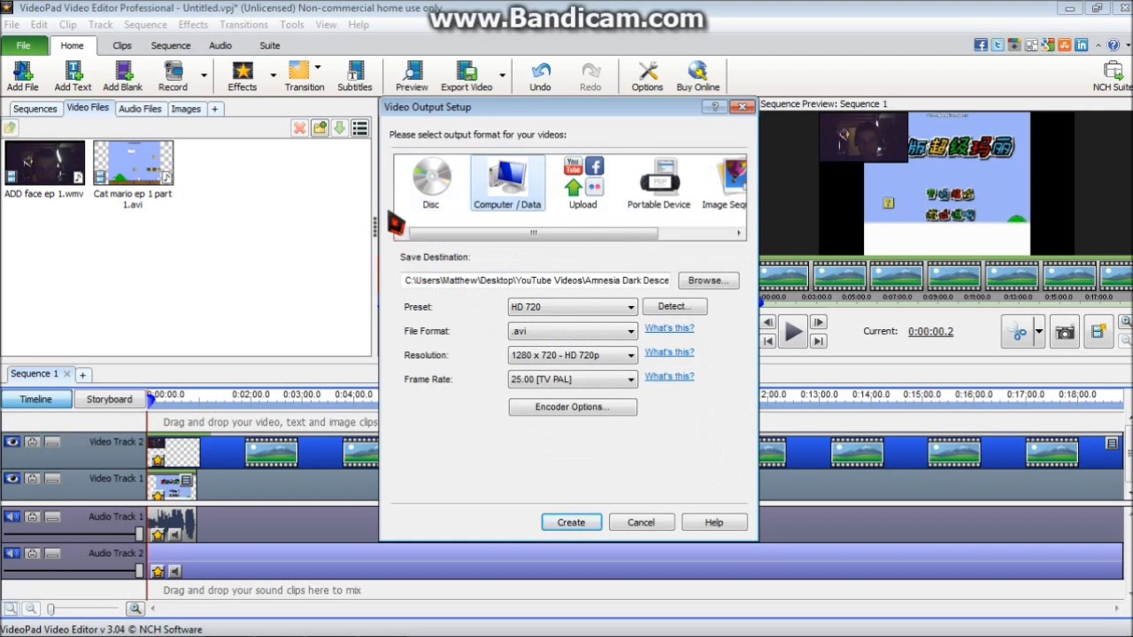
click(542, 307)
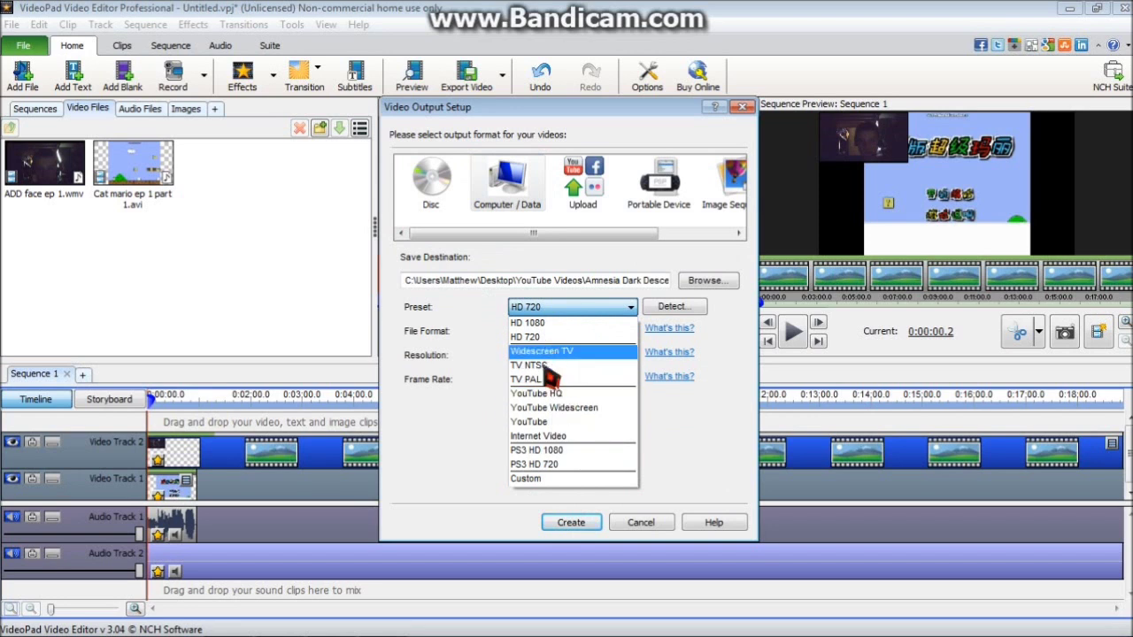
click(529, 337)
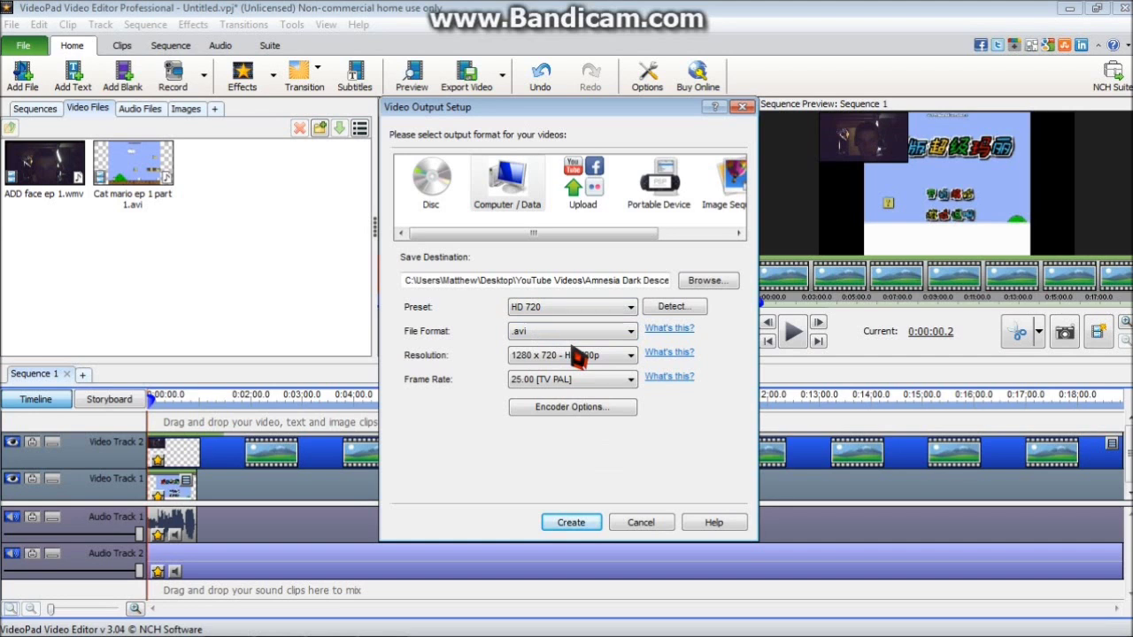
click(566, 308)
click(571, 329)
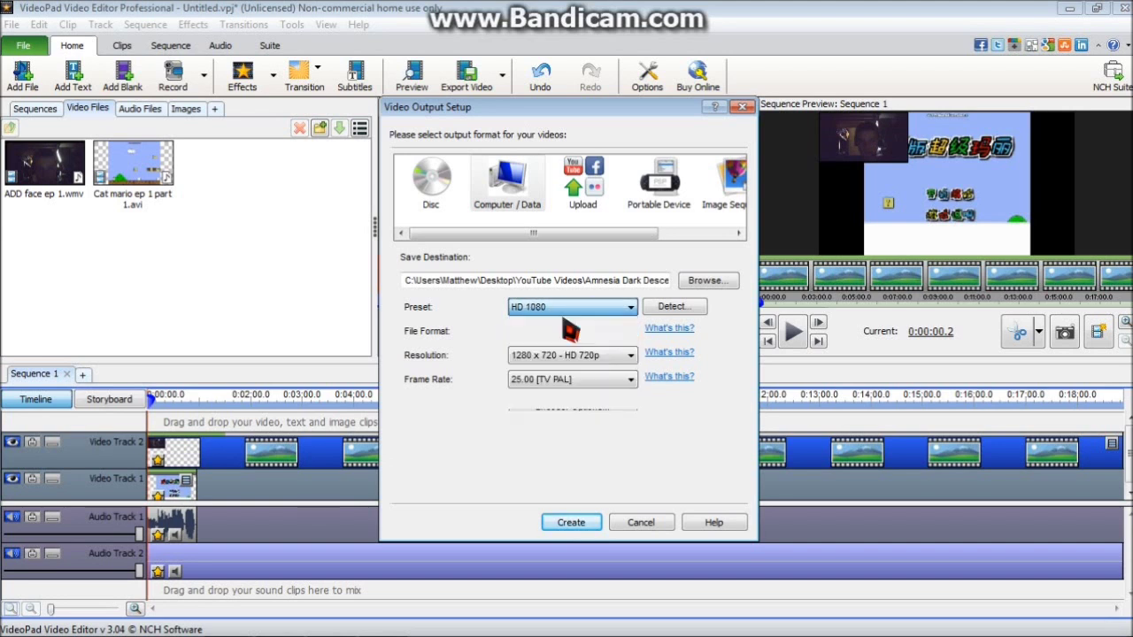
click(573, 312)
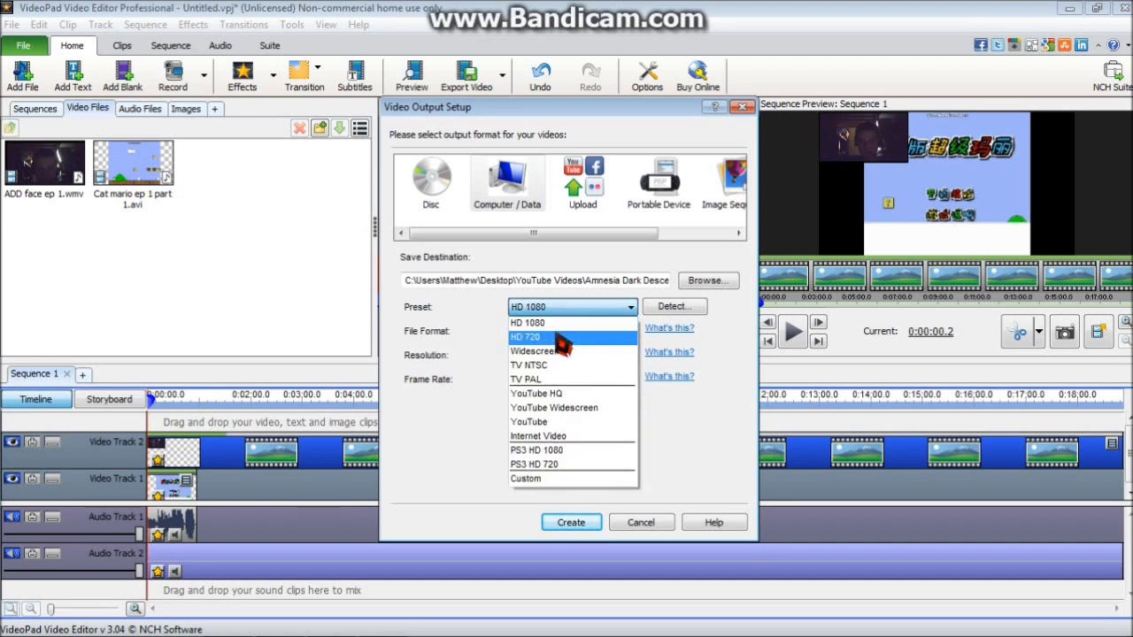
click(579, 332)
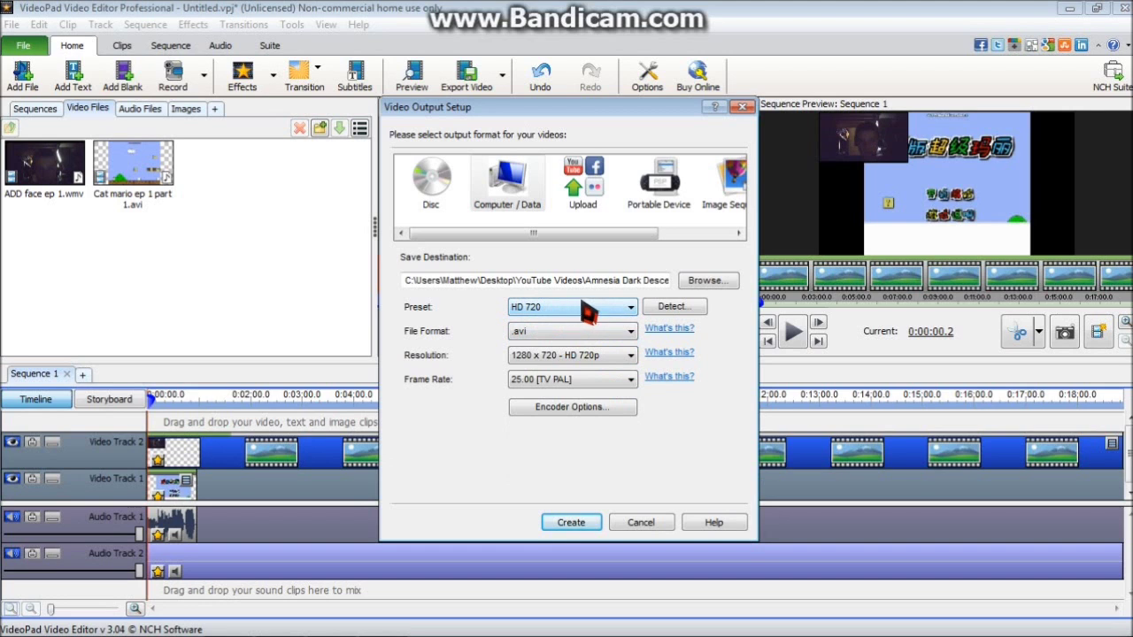
click(699, 280)
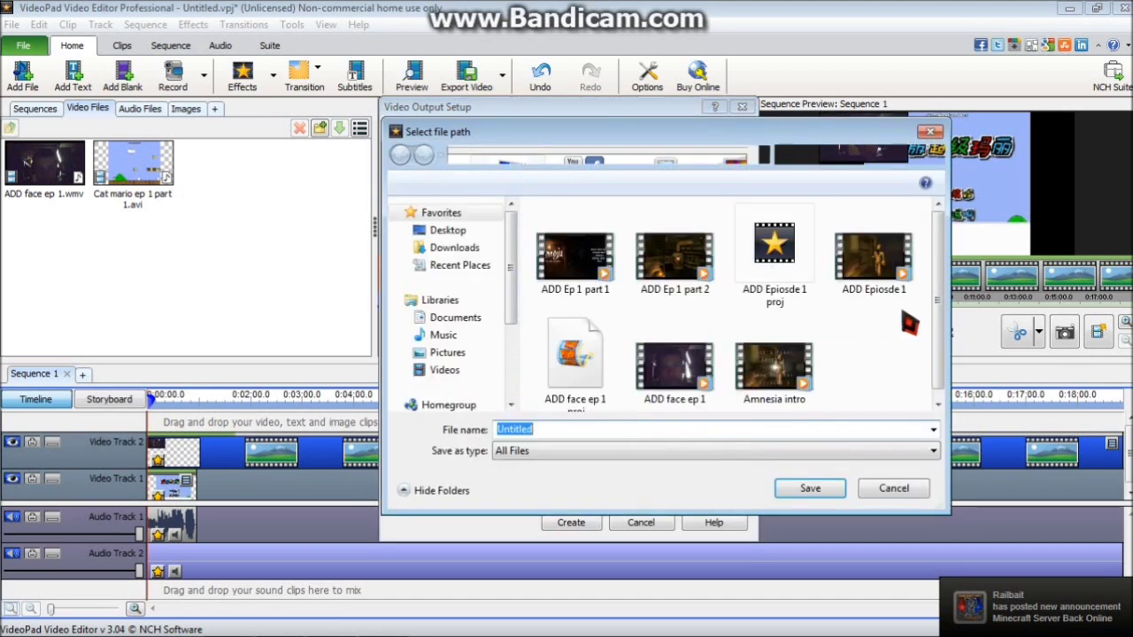
scroll(943, 308, down, 1)
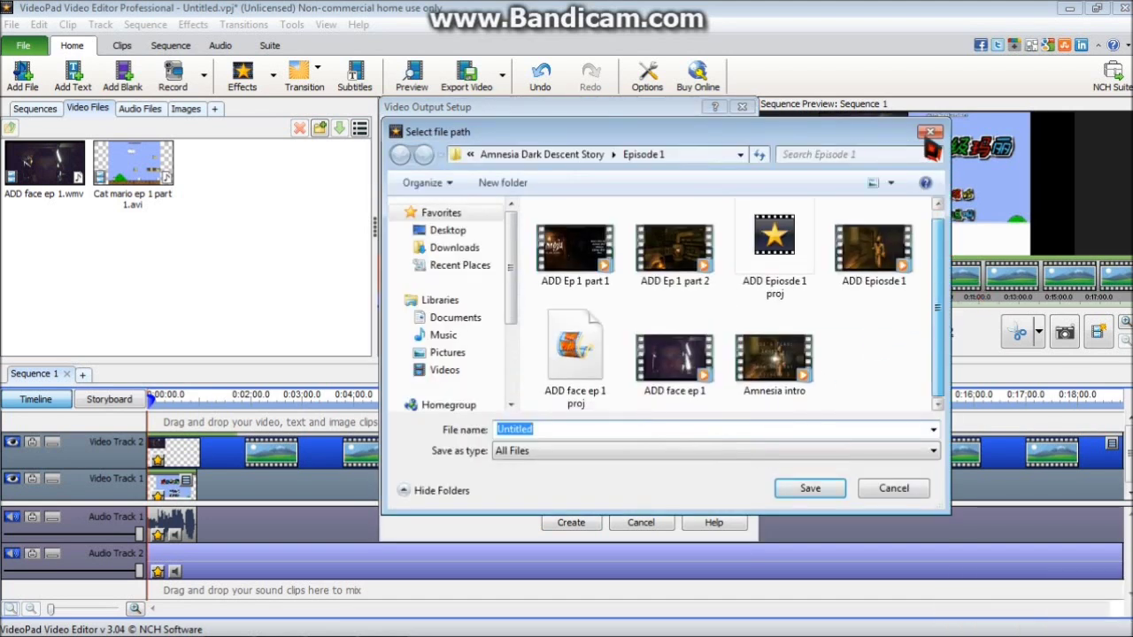
click(929, 131)
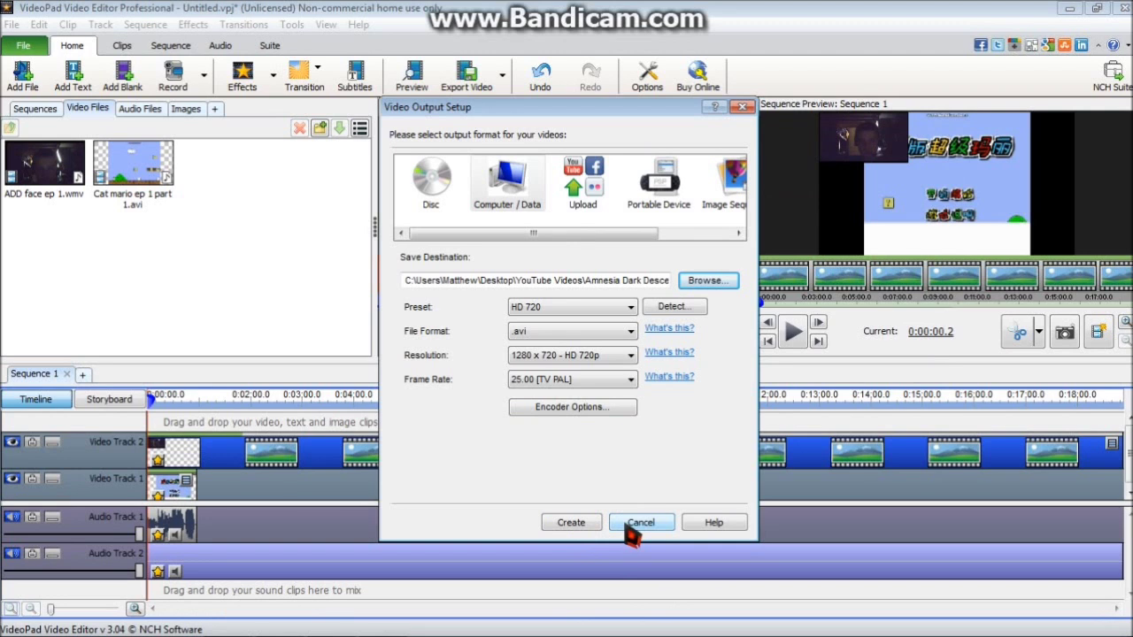
click(636, 523)
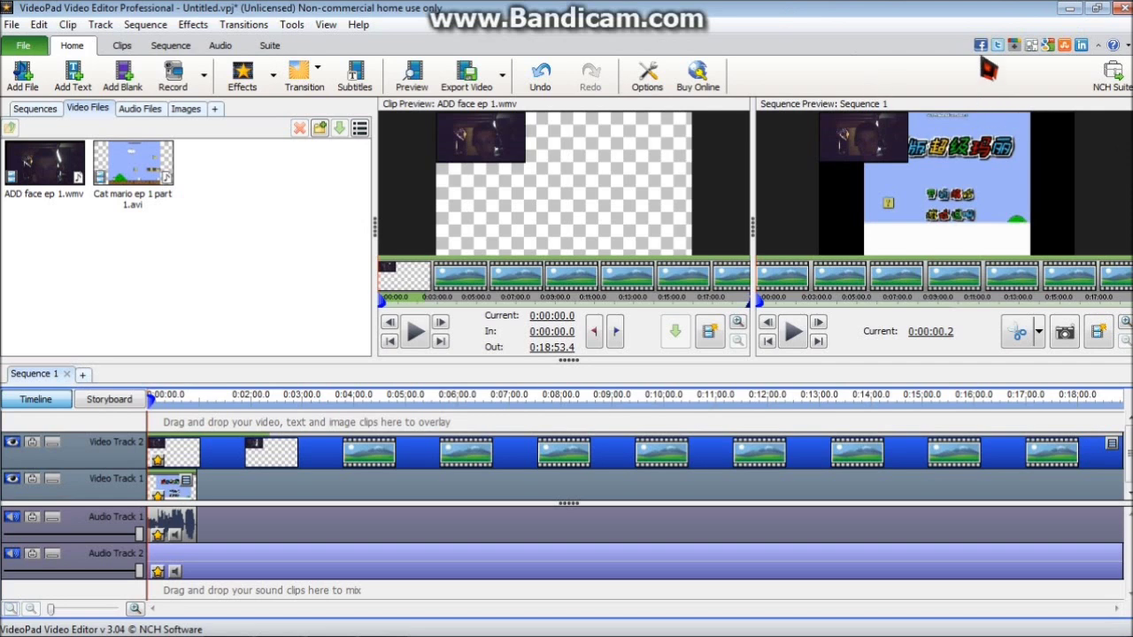
click(1070, 8)
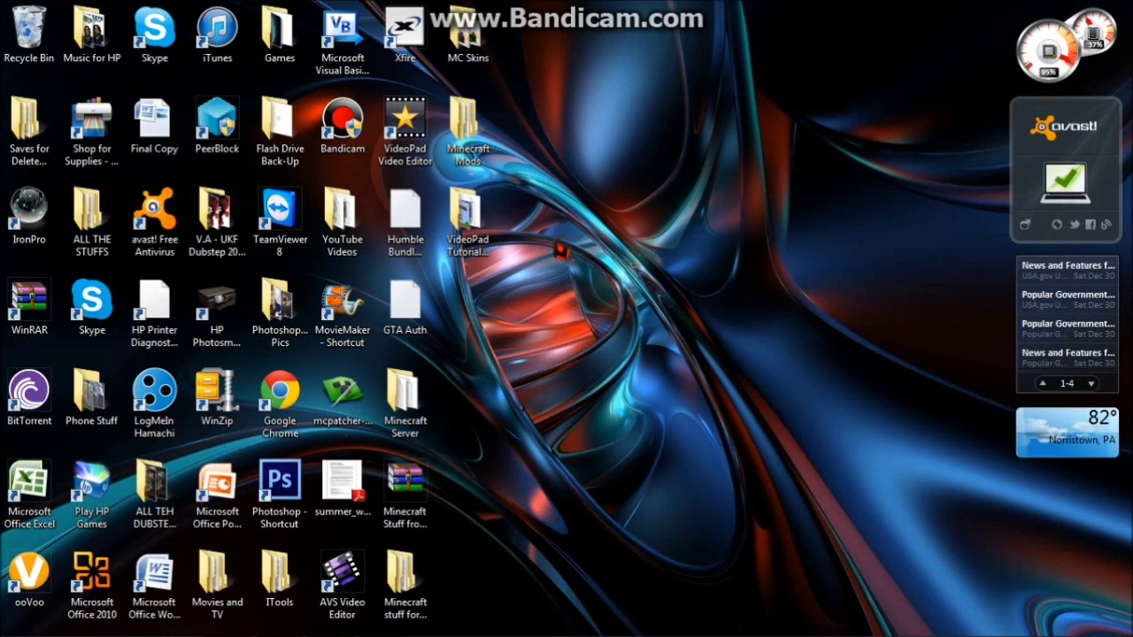
mouse_move(527, 624)
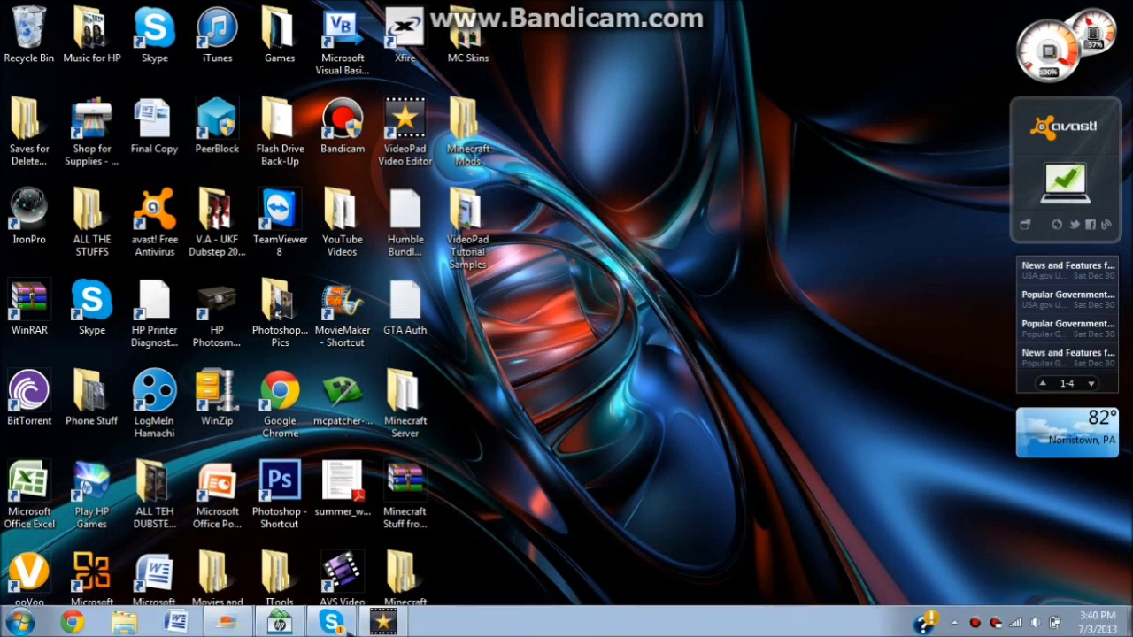
click(383, 622)
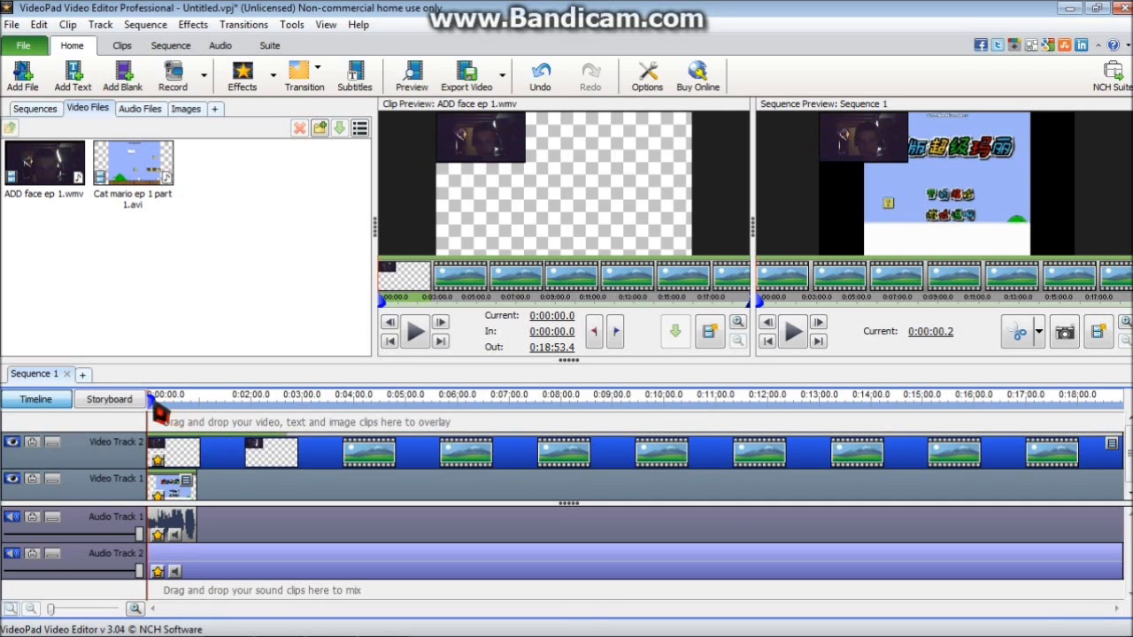
click(154, 399)
drag(154, 400, 156, 473)
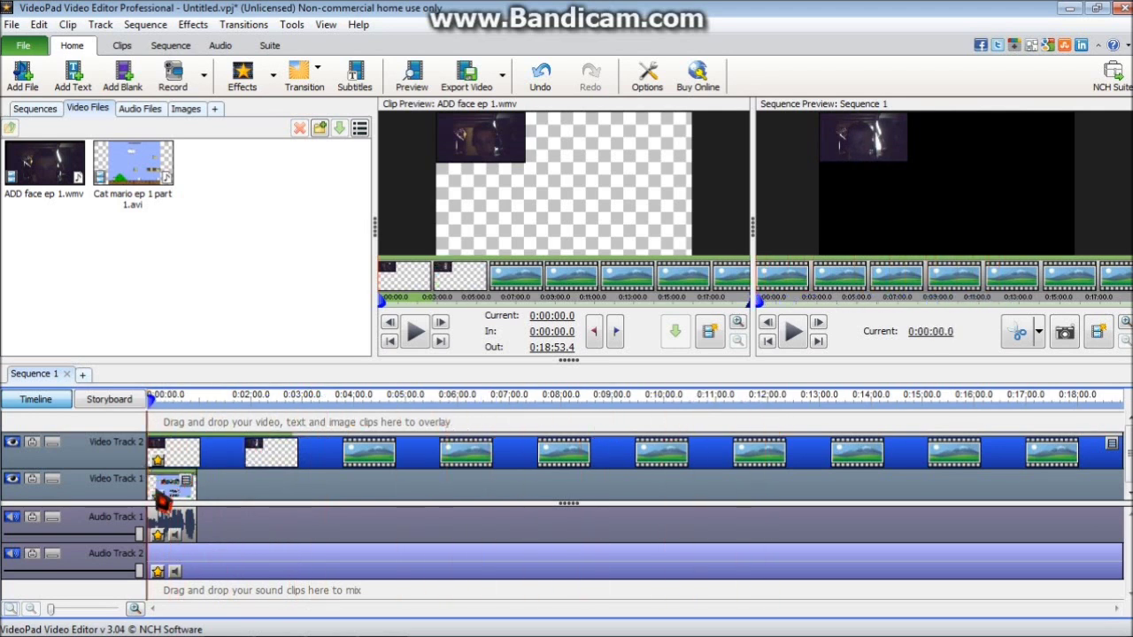
click(159, 496)
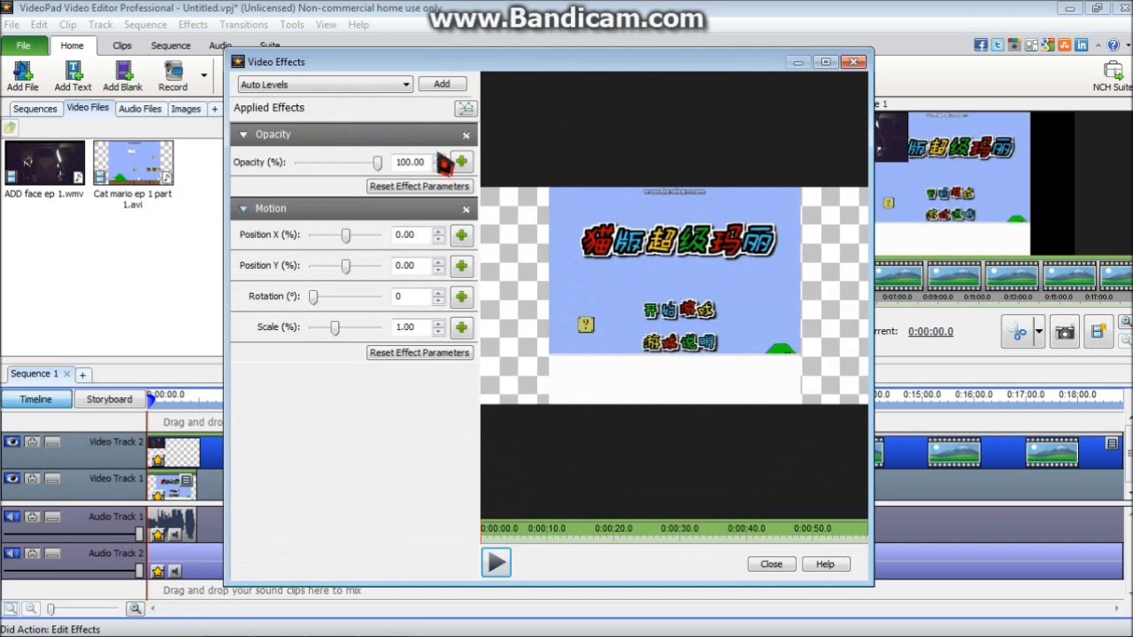
click(406, 85)
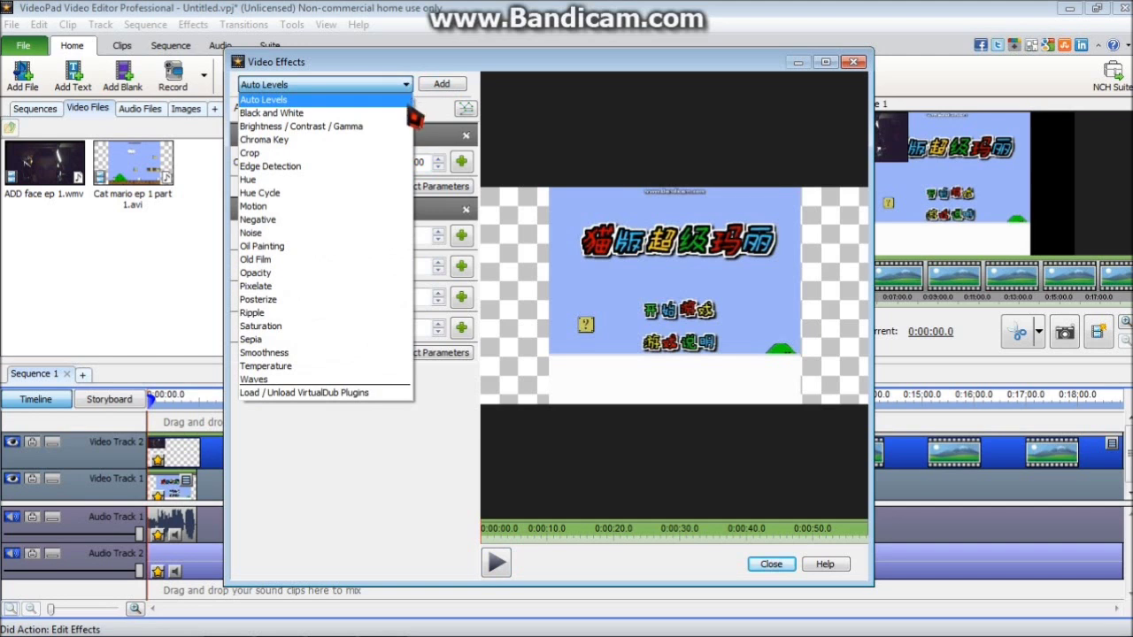
click(416, 108)
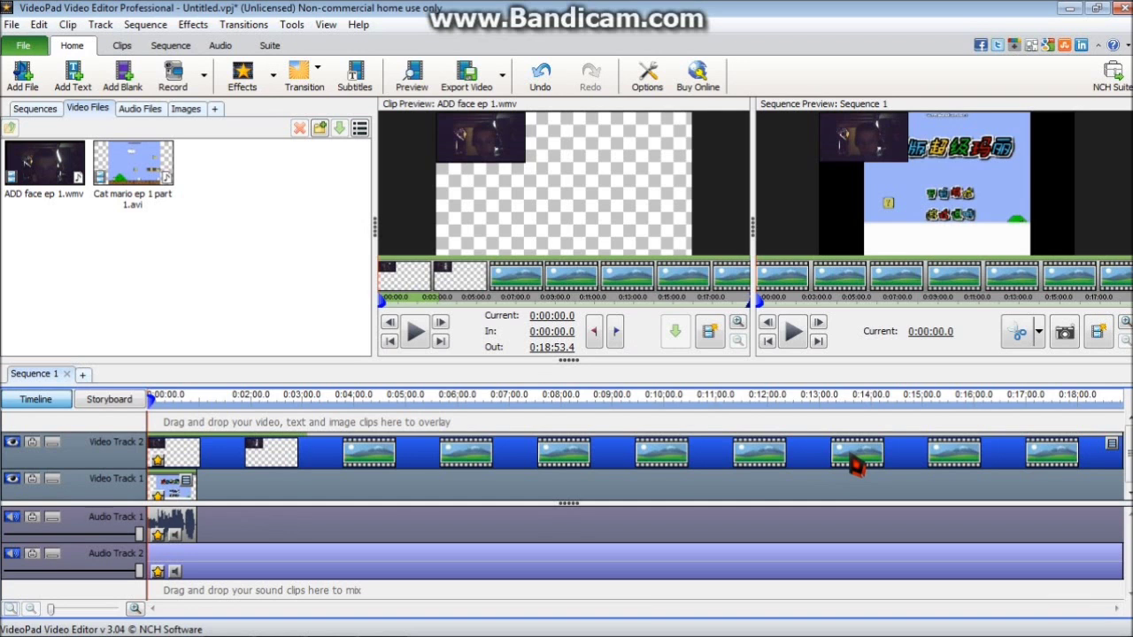
click(1070, 8)
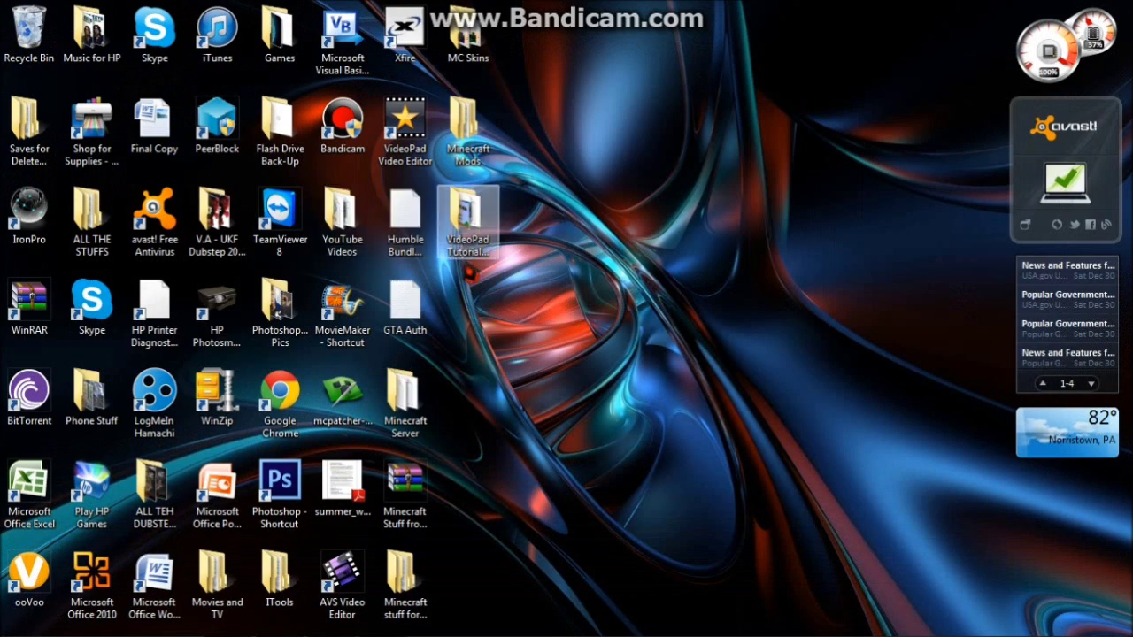
- Send Cat mario ep 1 part 1 from the VideoPad Tutorial Samples folder to the MovieMaker shortcut
double_click(478, 232)
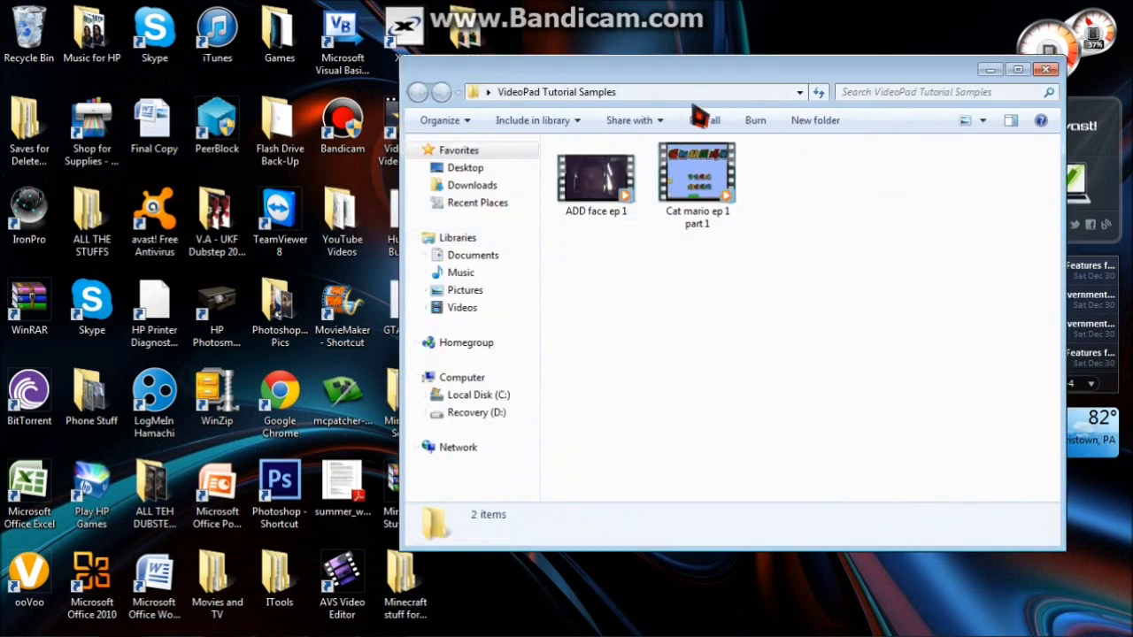
drag(710, 78, 737, 103)
drag(709, 197, 326, 345)
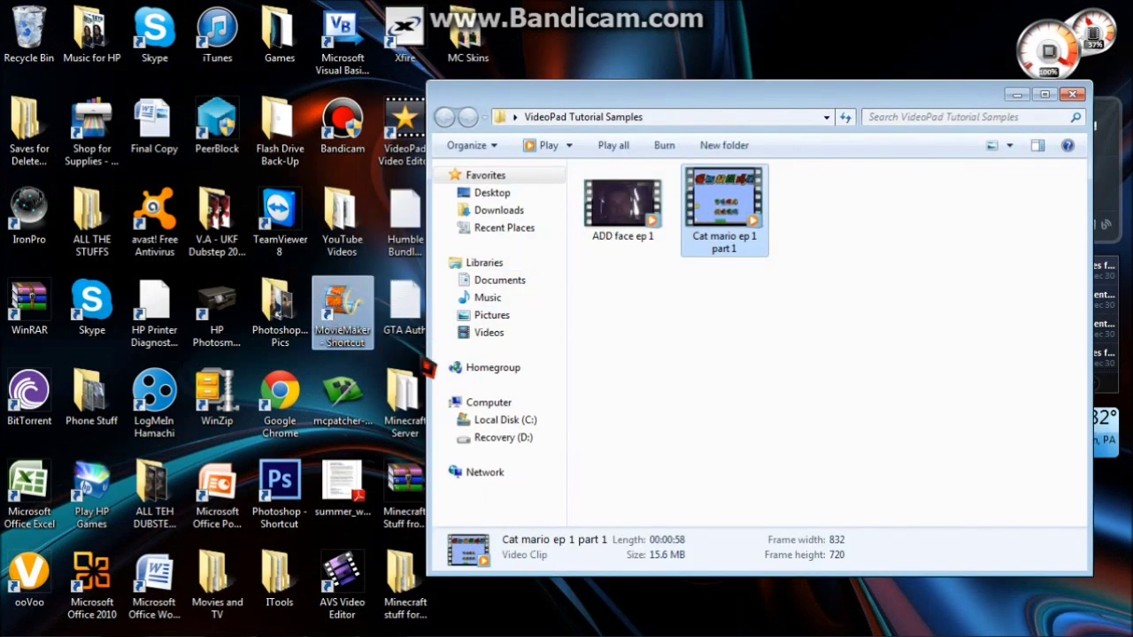
key(super+d)
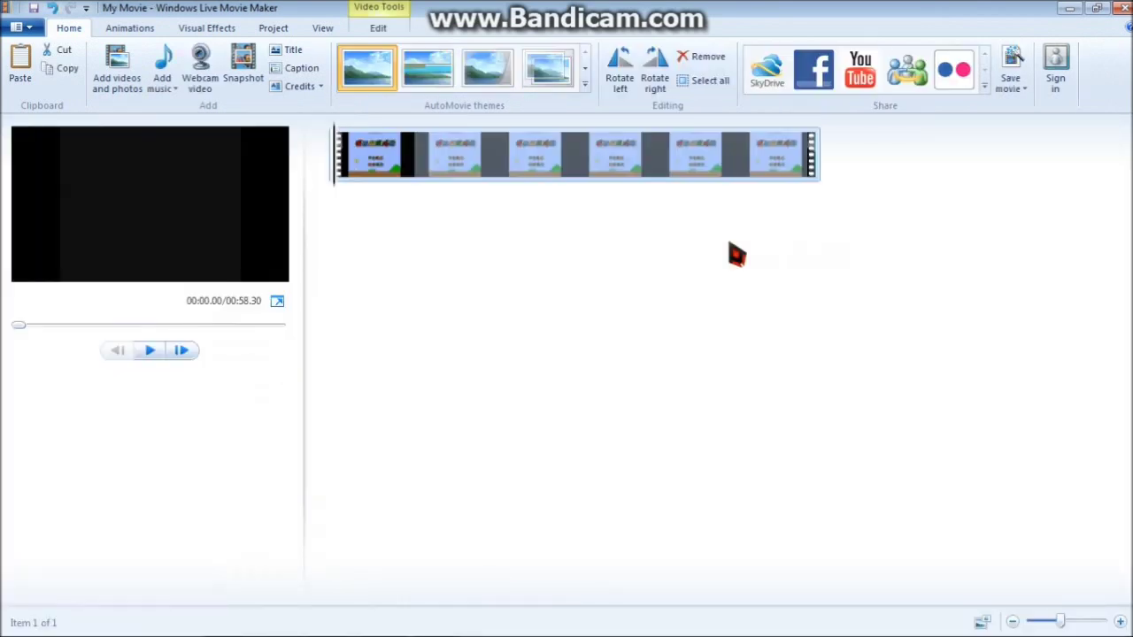
- Scrub the Cat mario clip to 00:19.53 and split it there
click(156, 351)
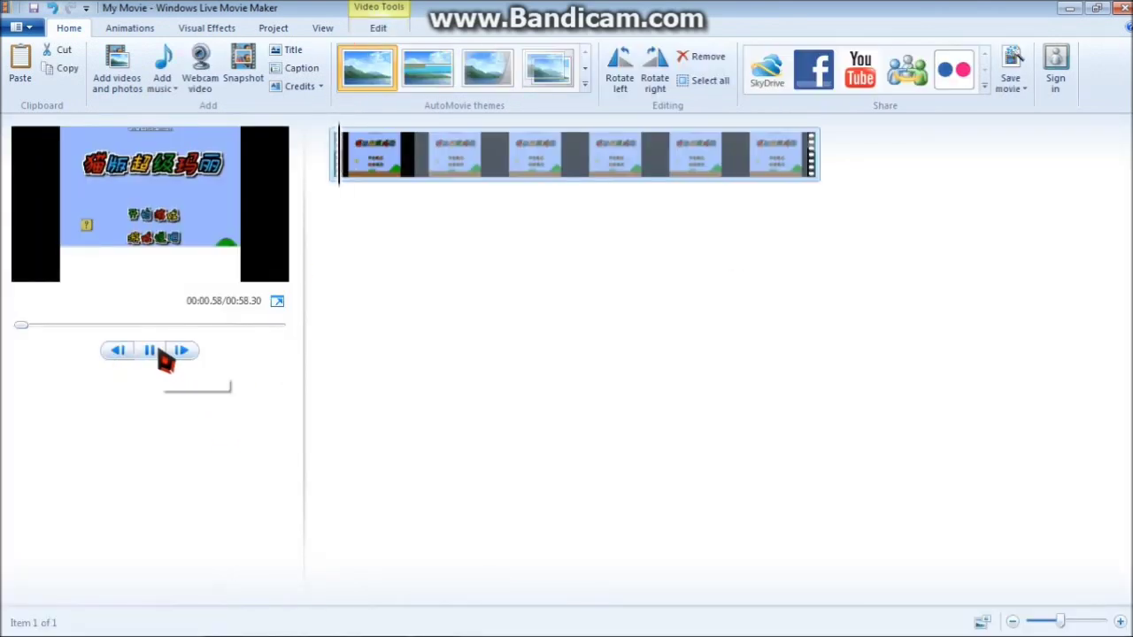
click(354, 174)
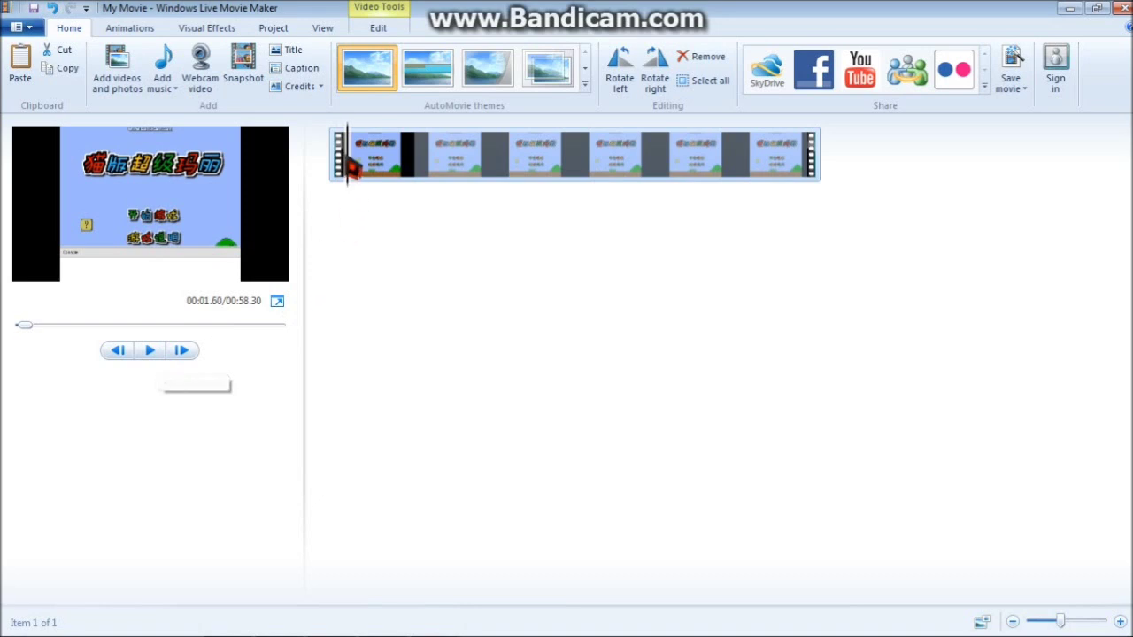
drag(354, 169, 501, 155)
right_click(502, 157)
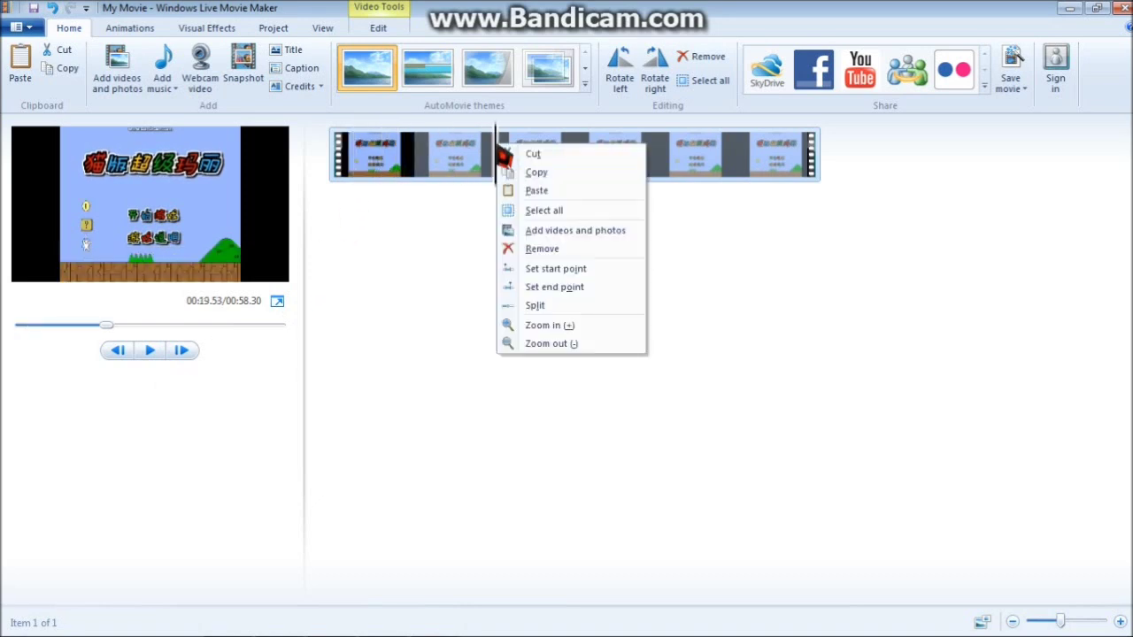
click(544, 306)
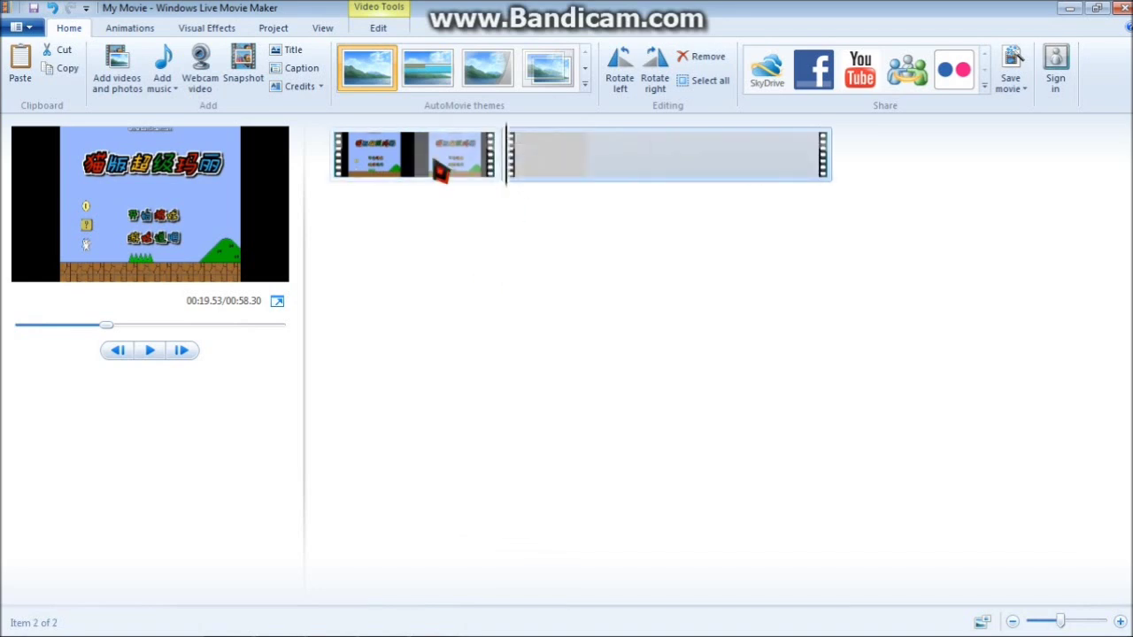
- Delete the first part of the split clip, then undo the deletion
click(487, 183)
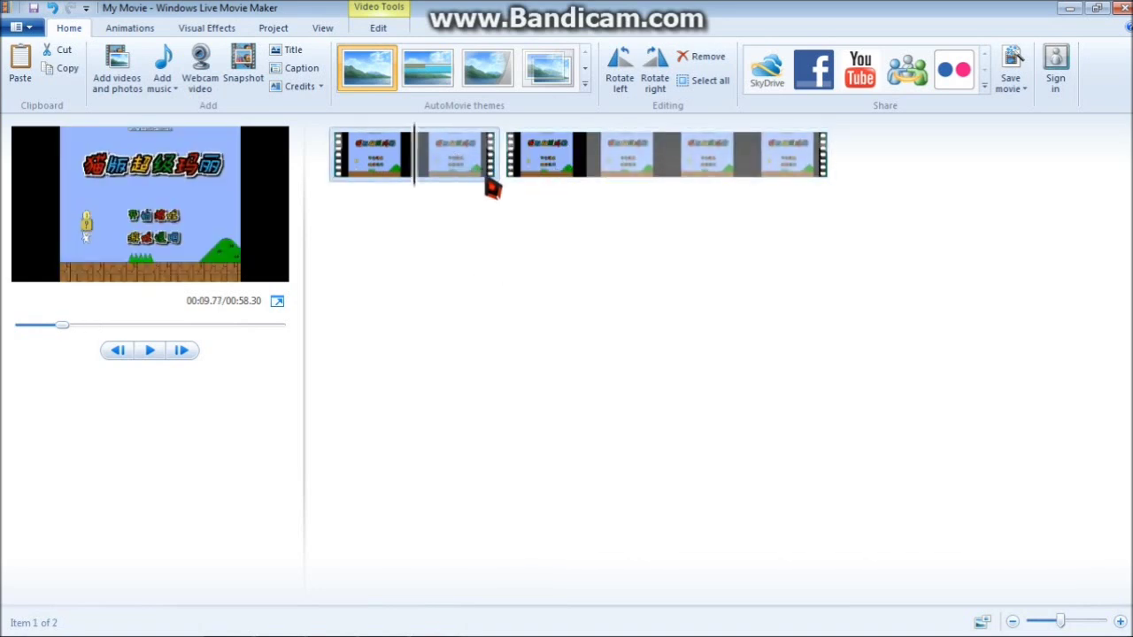
key(Delete)
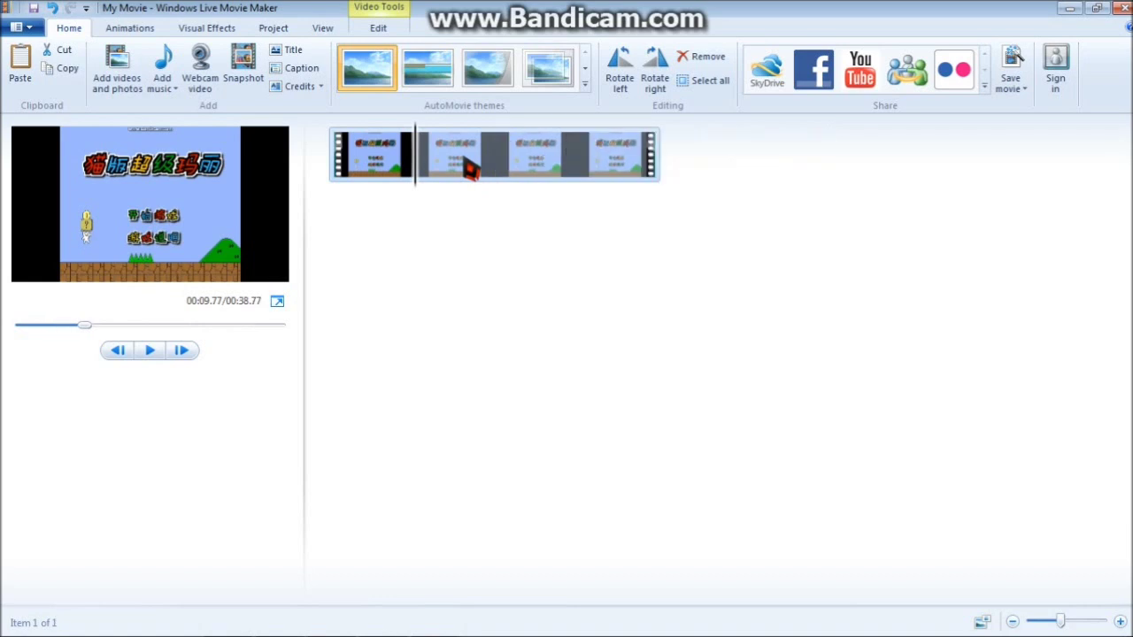
key(ctrl+z)
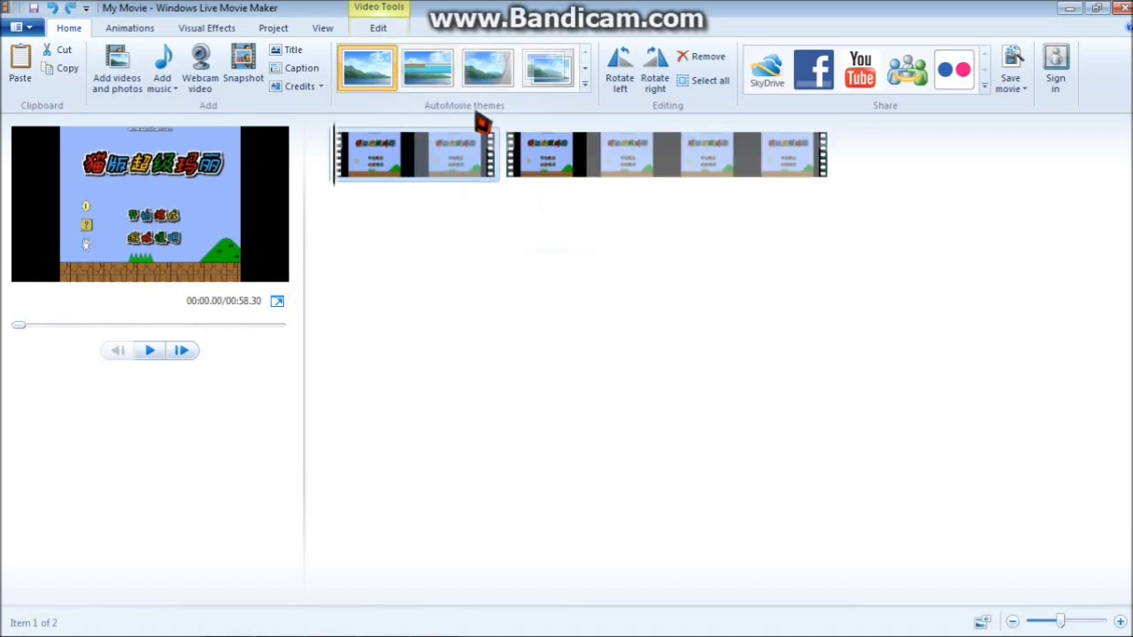
- Inspect the first part's animation and volume settings, then set the playhead to 00:09.77
click(501, 171)
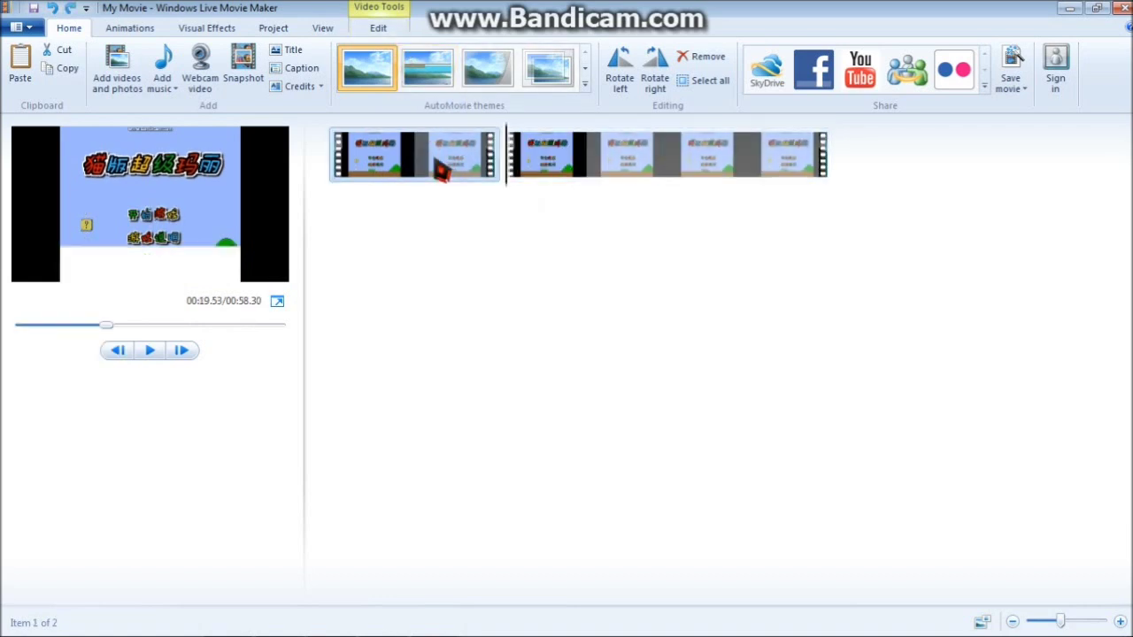
click(130, 27)
double_click(414, 155)
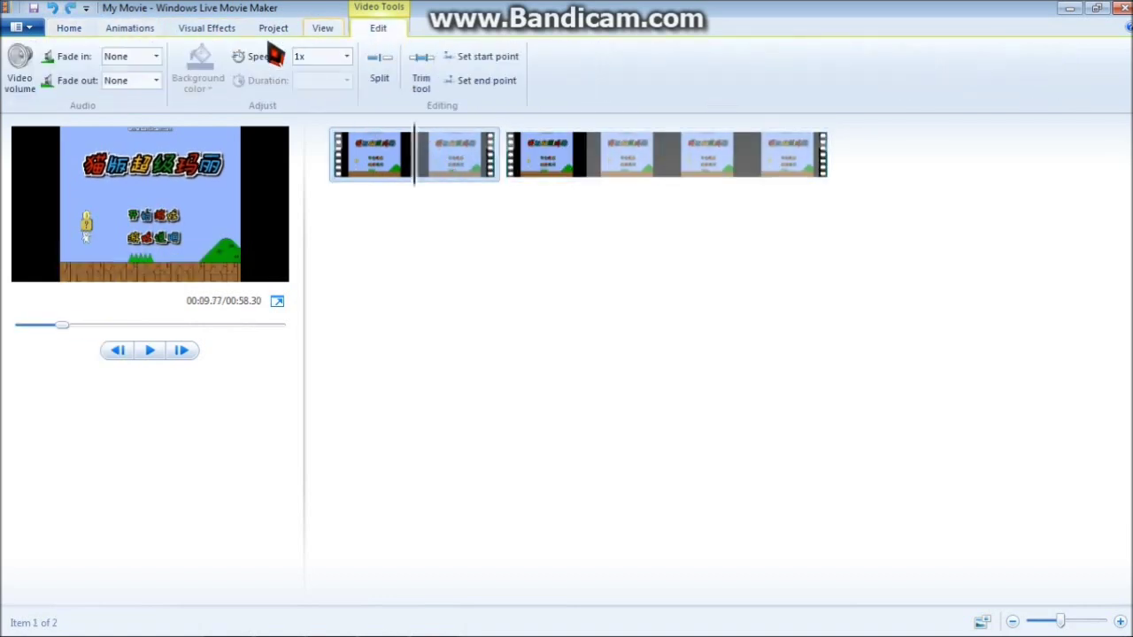
click(20, 76)
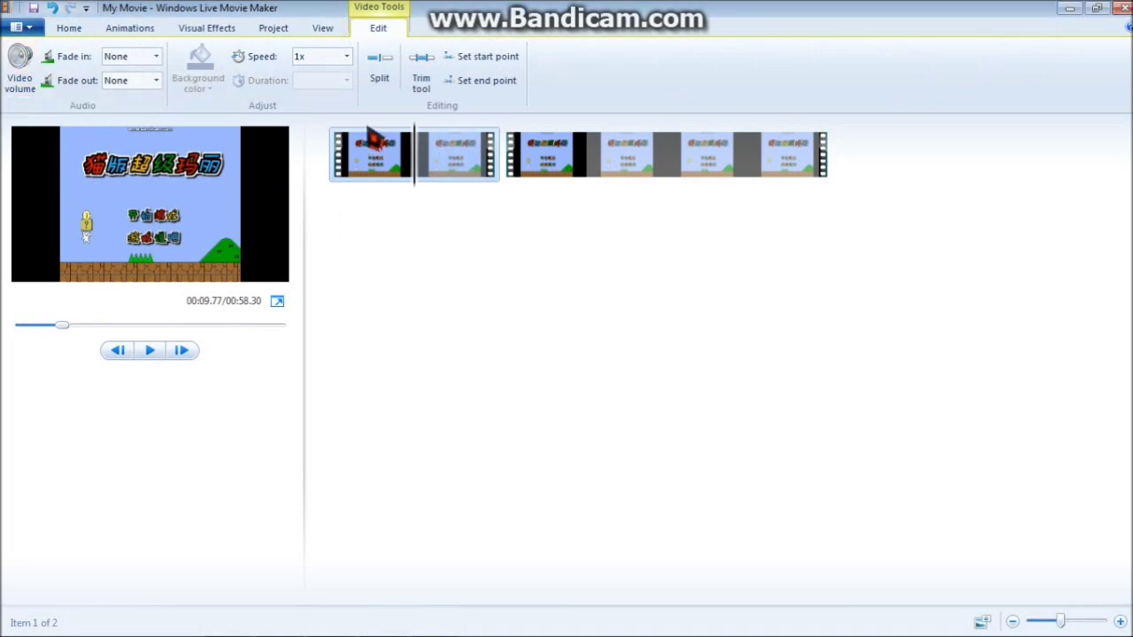
click(400, 171)
click(593, 177)
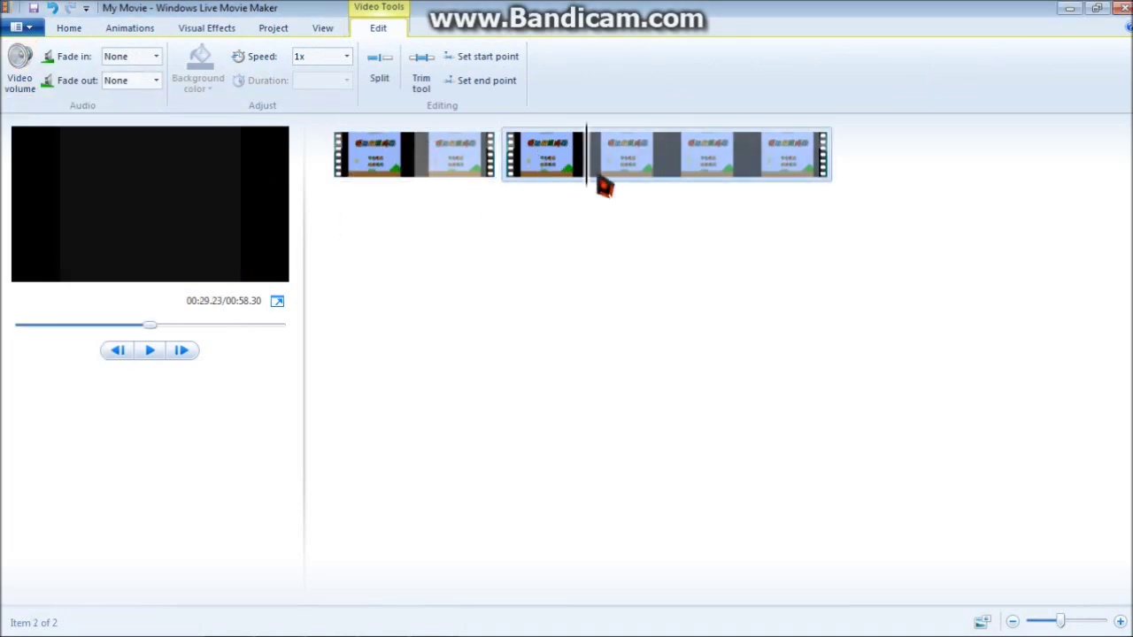
click(469, 165)
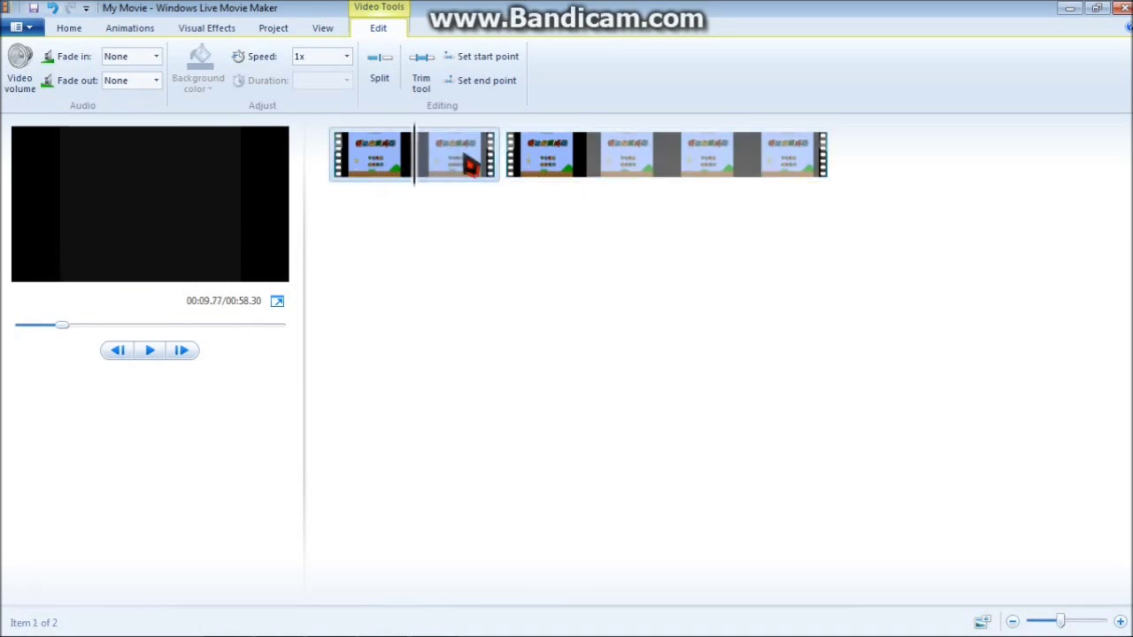
- Speed the clip up to 32x and play back the sped-up footage
click(320, 57)
click(347, 55)
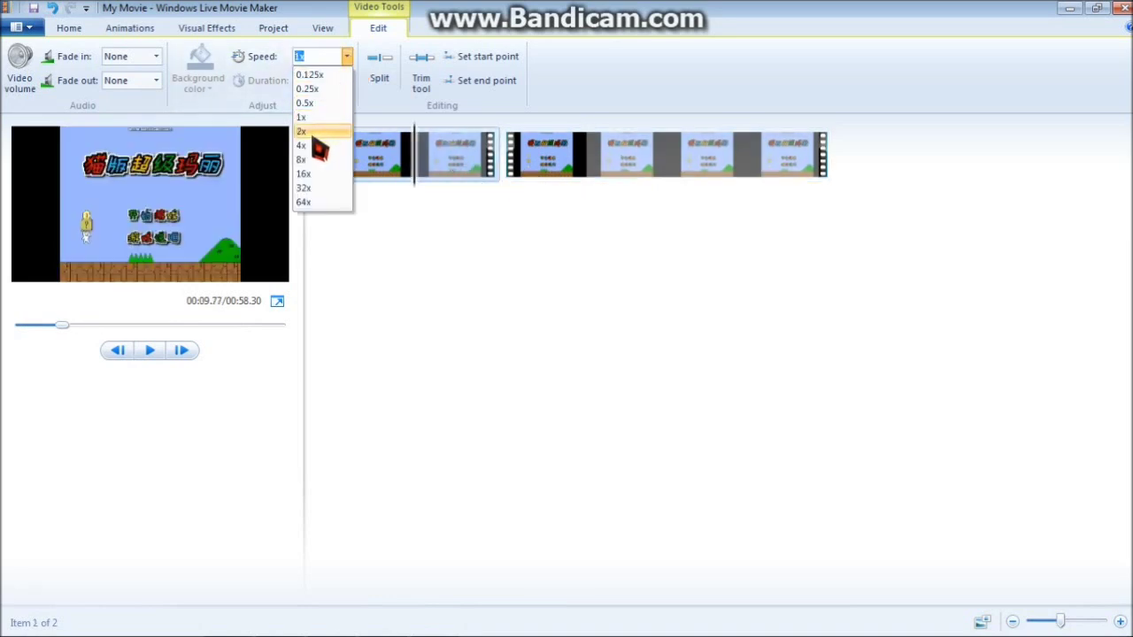
click(317, 188)
click(150, 350)
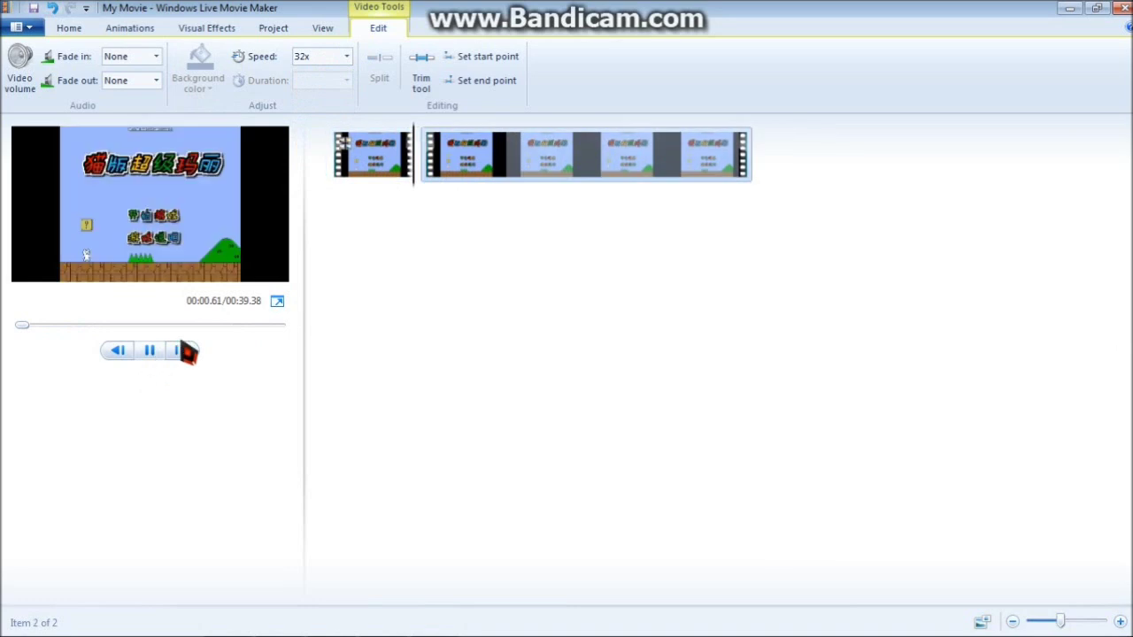
click(435, 173)
- Reorder the two clips, then slow the first clip to 0.125x
drag(435, 174, 379, 171)
drag(705, 169, 395, 193)
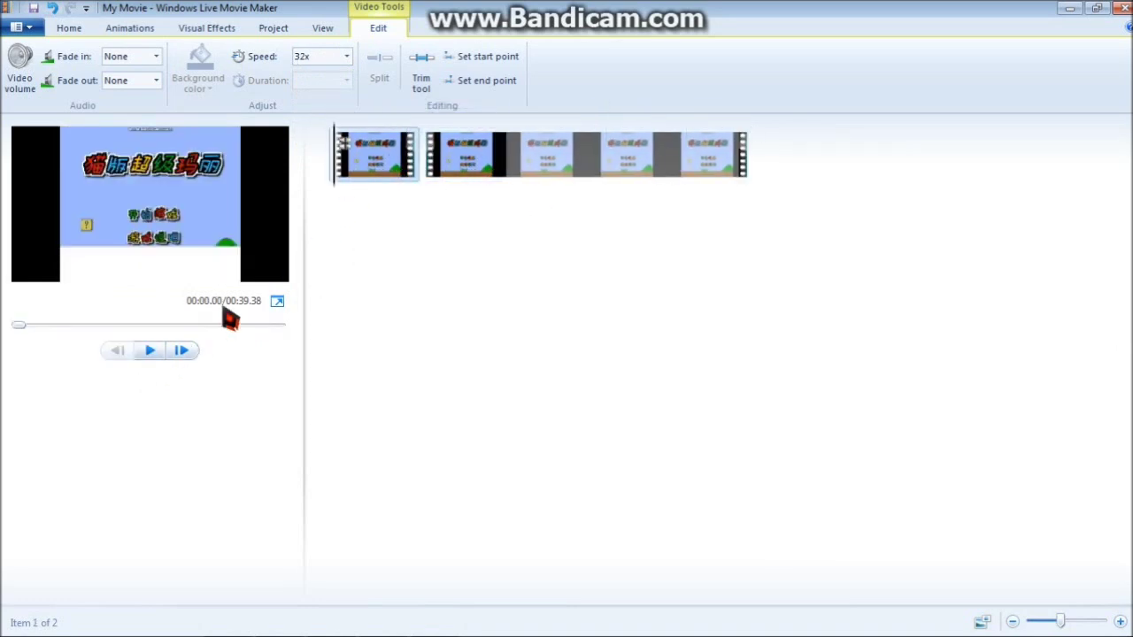
click(153, 352)
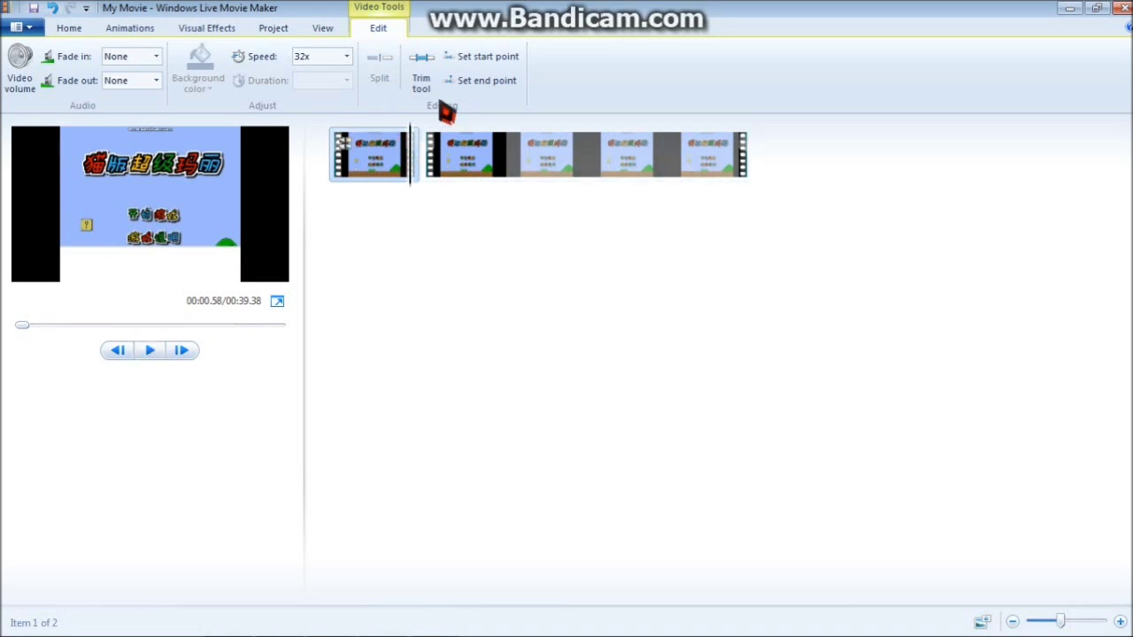
click(346, 57)
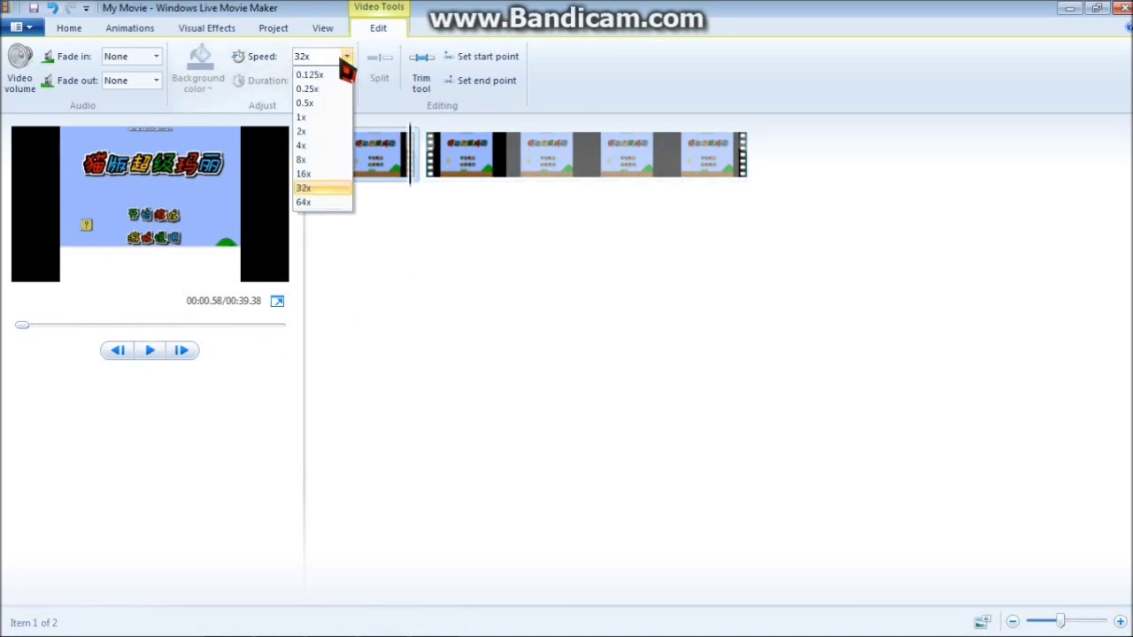
click(317, 72)
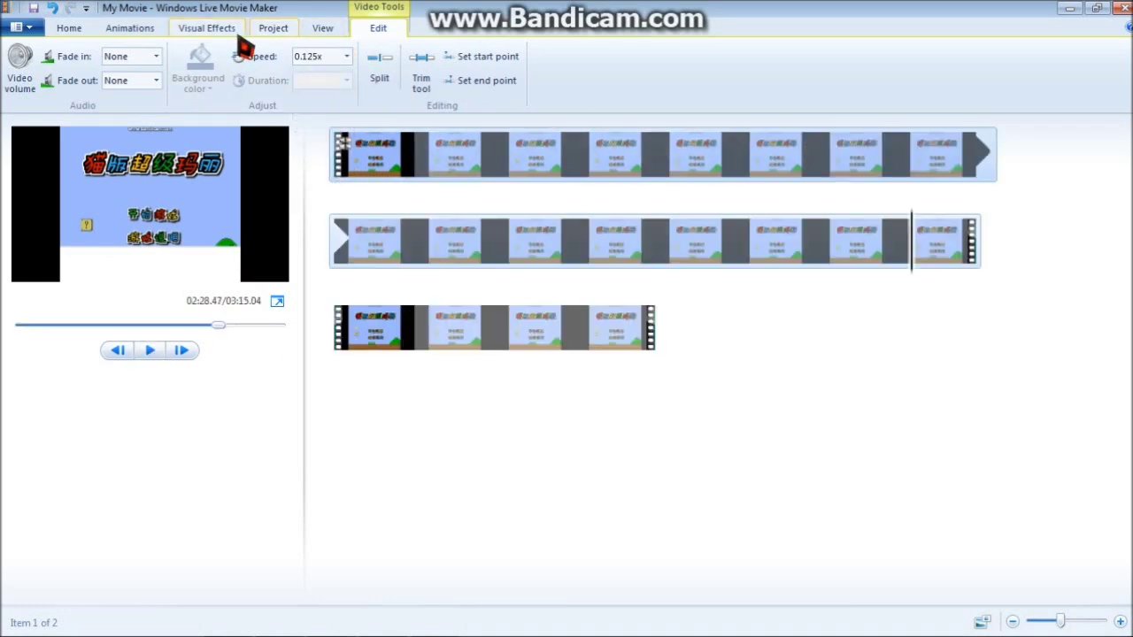
- Browse the Project, View, Visual Effects and Animations options
click(273, 28)
click(322, 30)
click(267, 32)
click(211, 31)
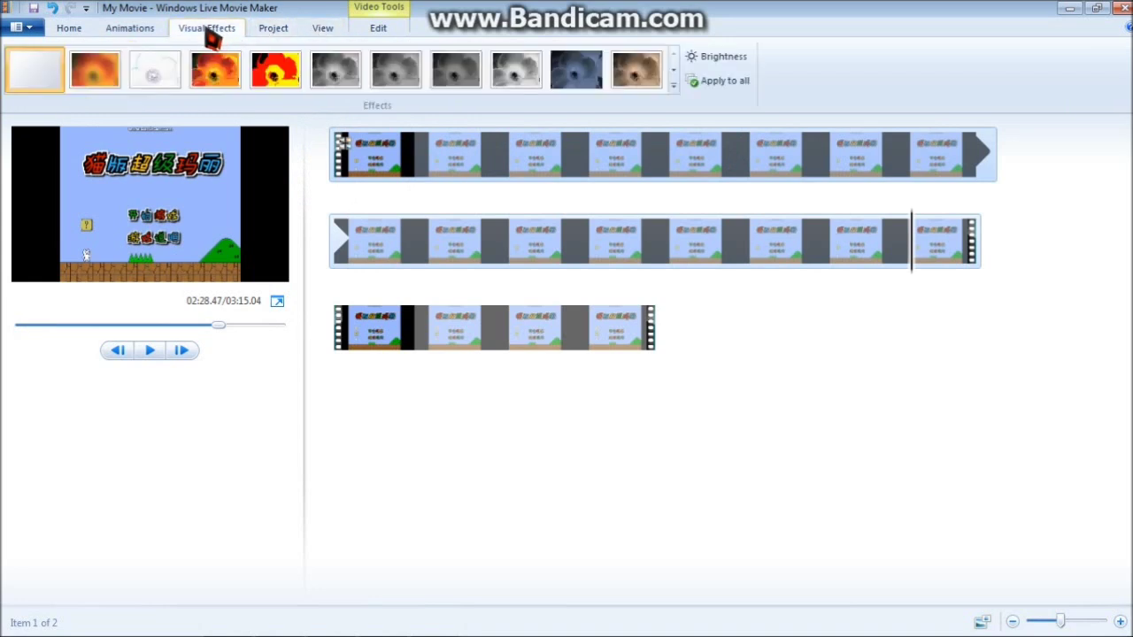
click(155, 31)
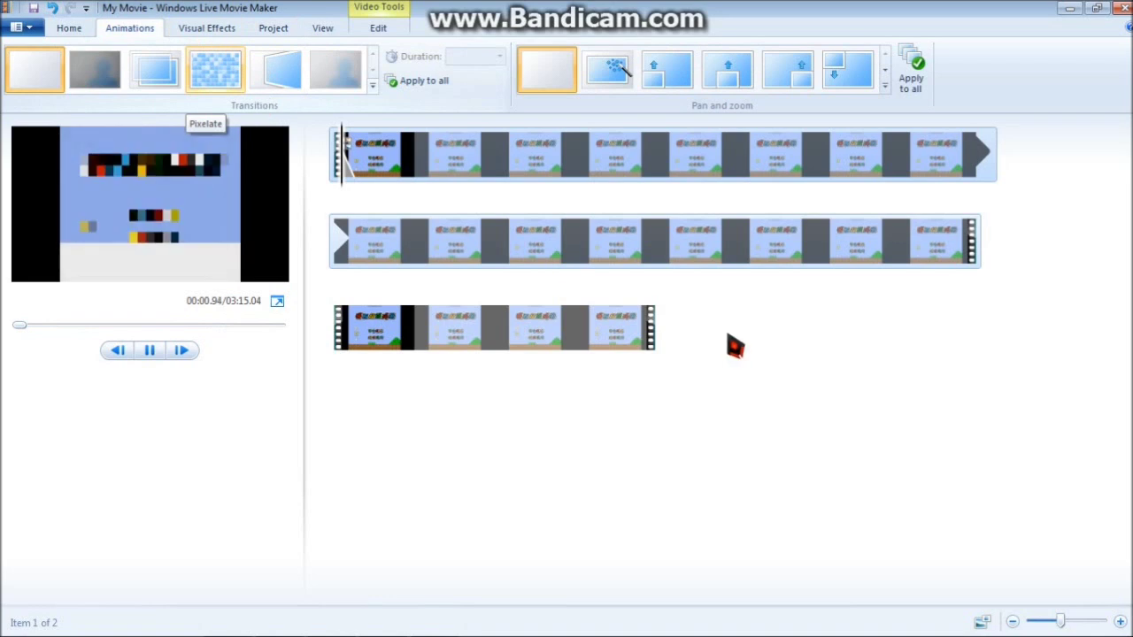
- Move the short sped-up part ahead of the long slowed one and un-maximize the window
scroll(168, 96, up, 1)
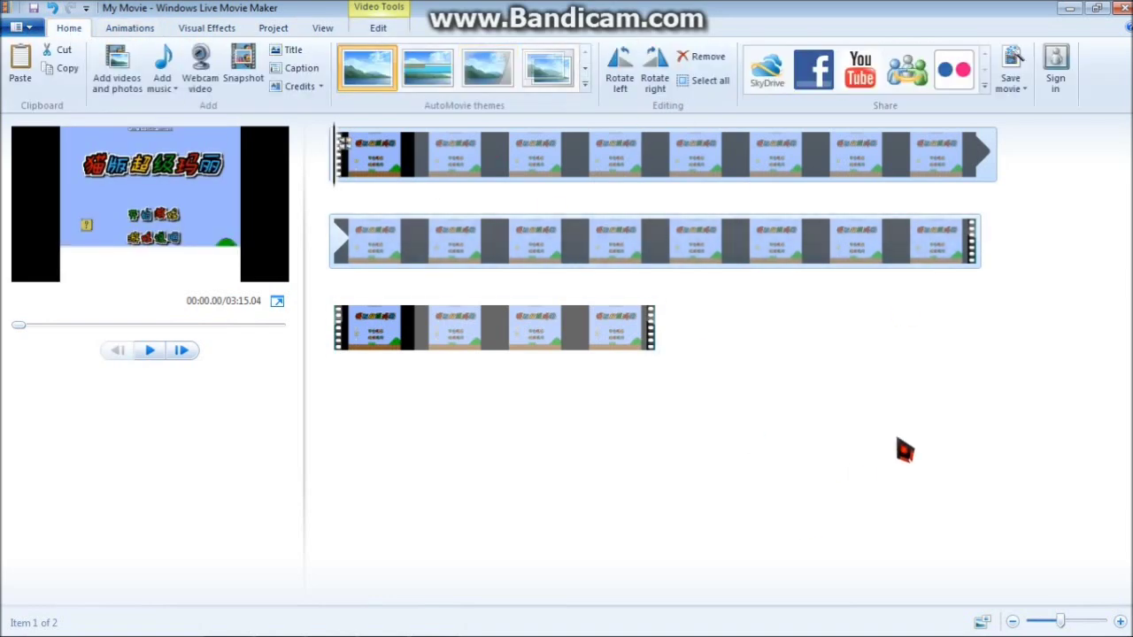
drag(687, 257, 742, 373)
drag(1002, 12, 941, 212)
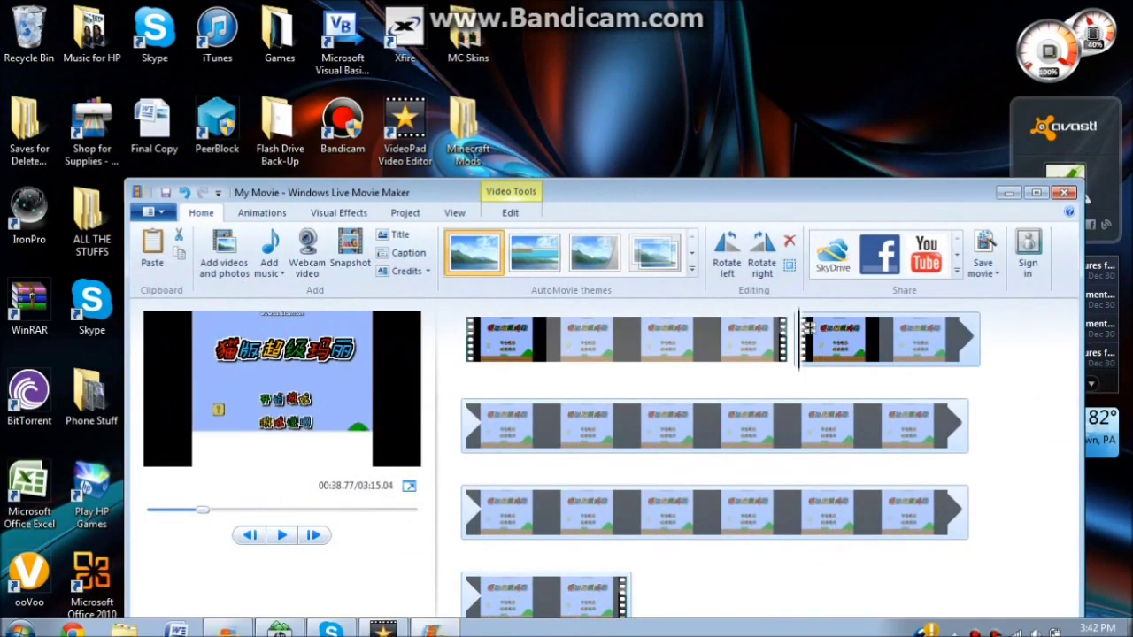
- Snap VideoPad to the left half and Movie Maker to the right half of the screen
click(383, 628)
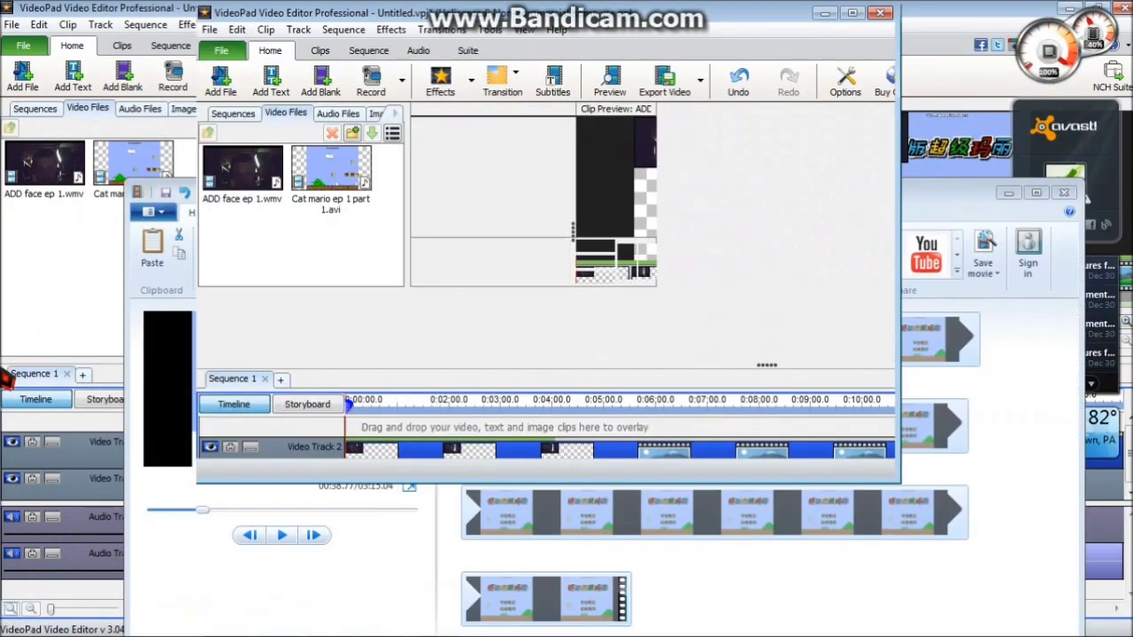
drag(5, 379, 0, 379)
drag(973, 192, 1132, 185)
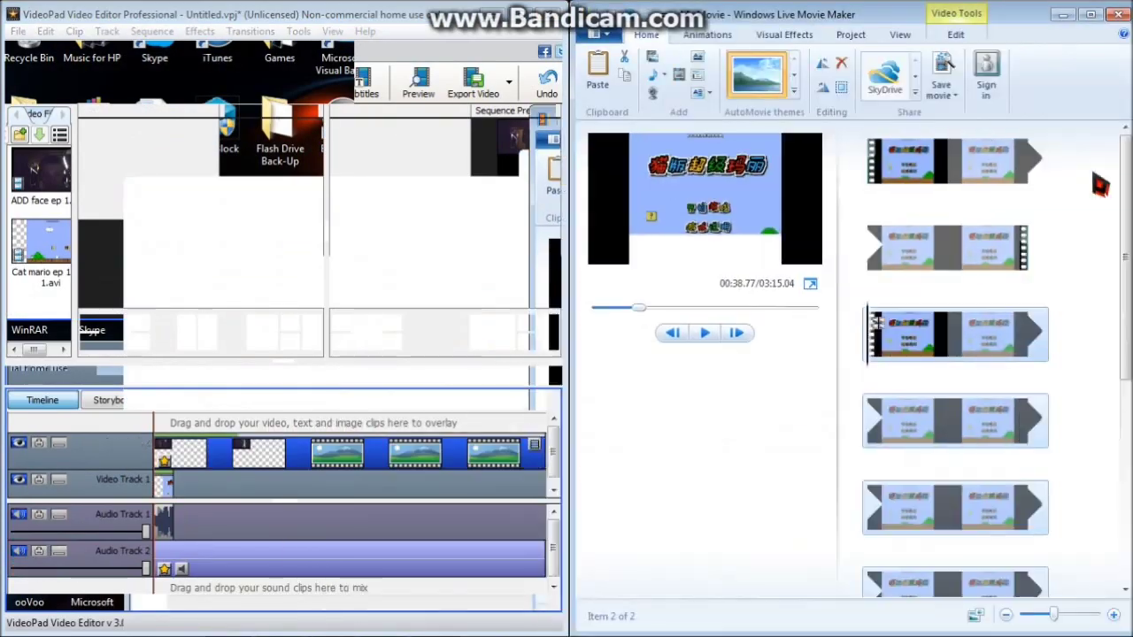
click(889, 177)
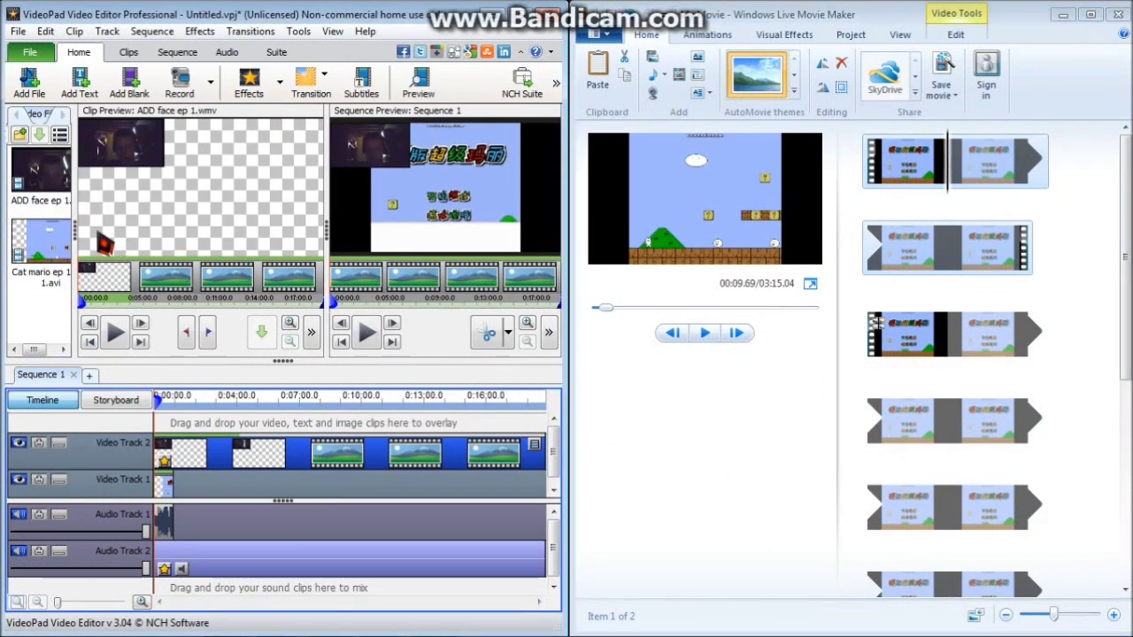
- Widen VideoPad's media bin, try dragging a Movie Maker clip in, then shrink VideoPad to a floating window
drag(77, 227, 91, 228)
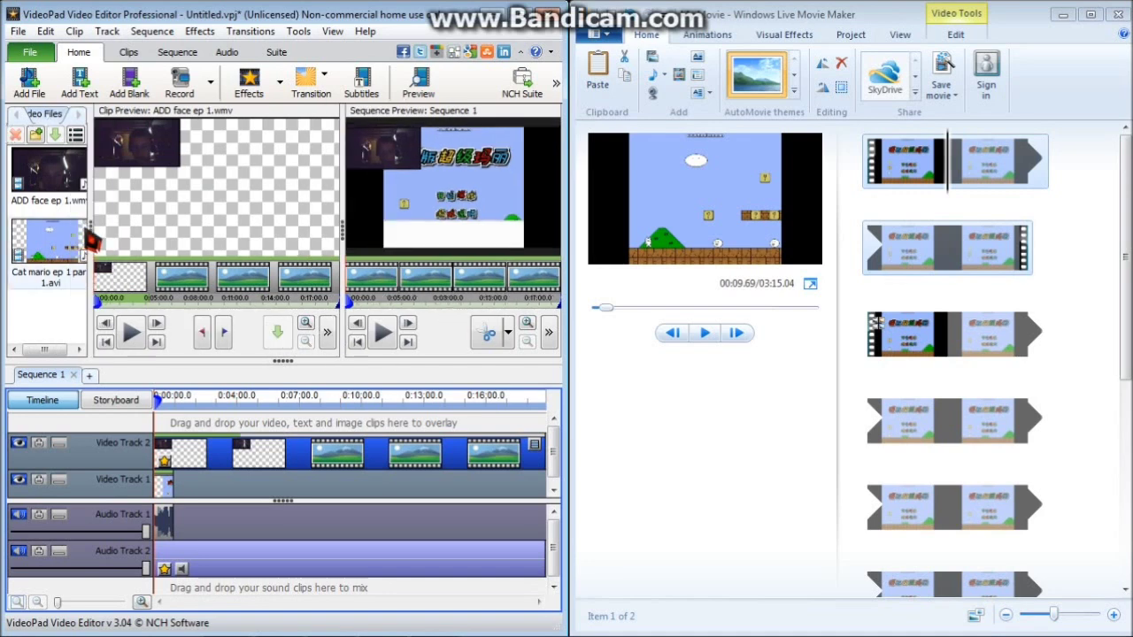
drag(903, 335, 349, 302)
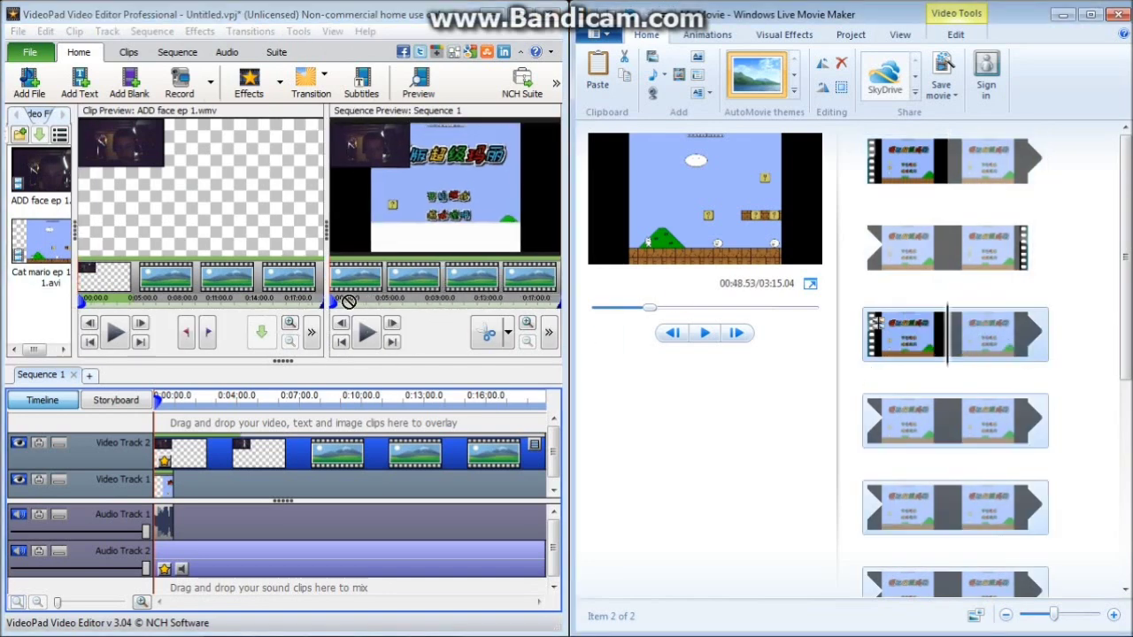
drag(92, 308, 464, 40)
double_click(460, 18)
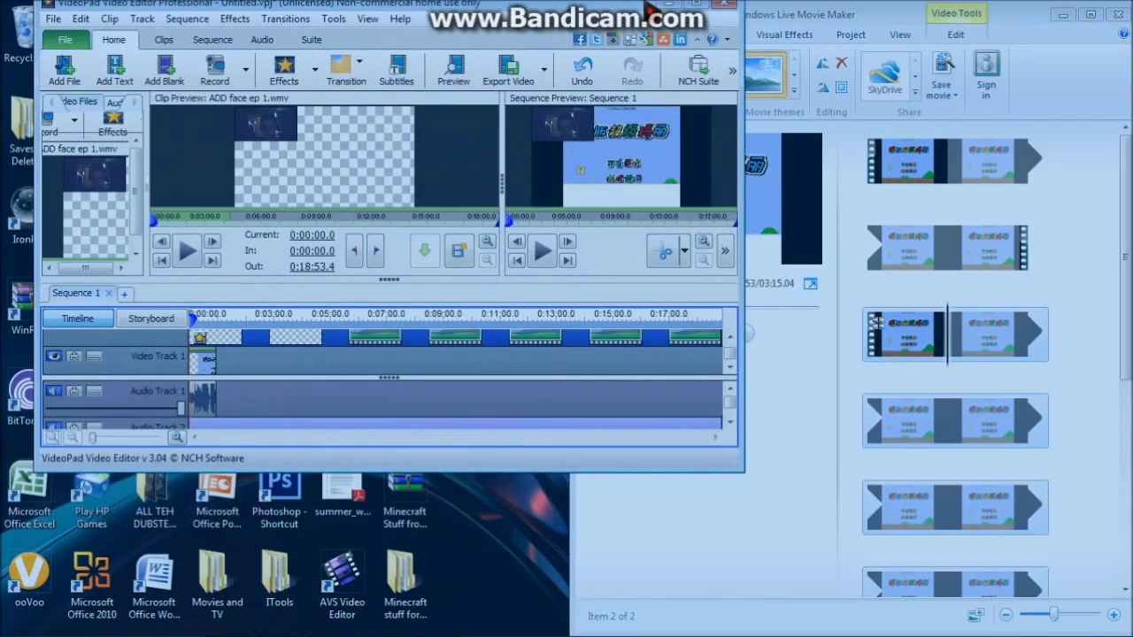
- Maximize VideoPad to show the facecam overlay full screen, then close VideoPad
key(super+Up)
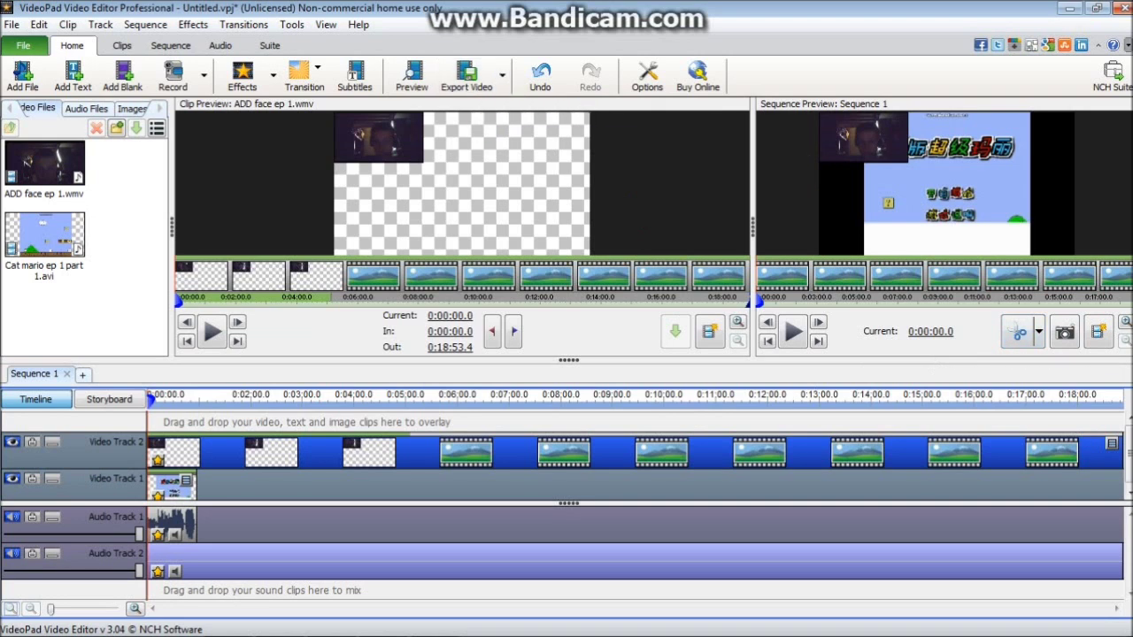
click(1120, 8)
- Discard the unsaved VideoPad project and close Movie Maker without saving My Movie
click(598, 331)
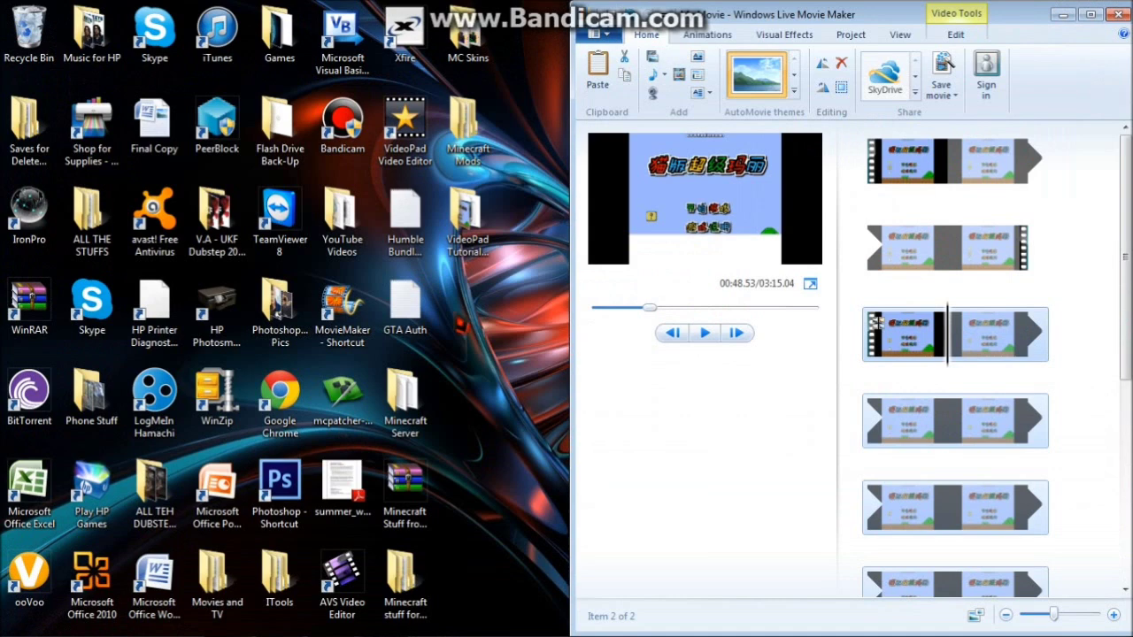
click(1118, 14)
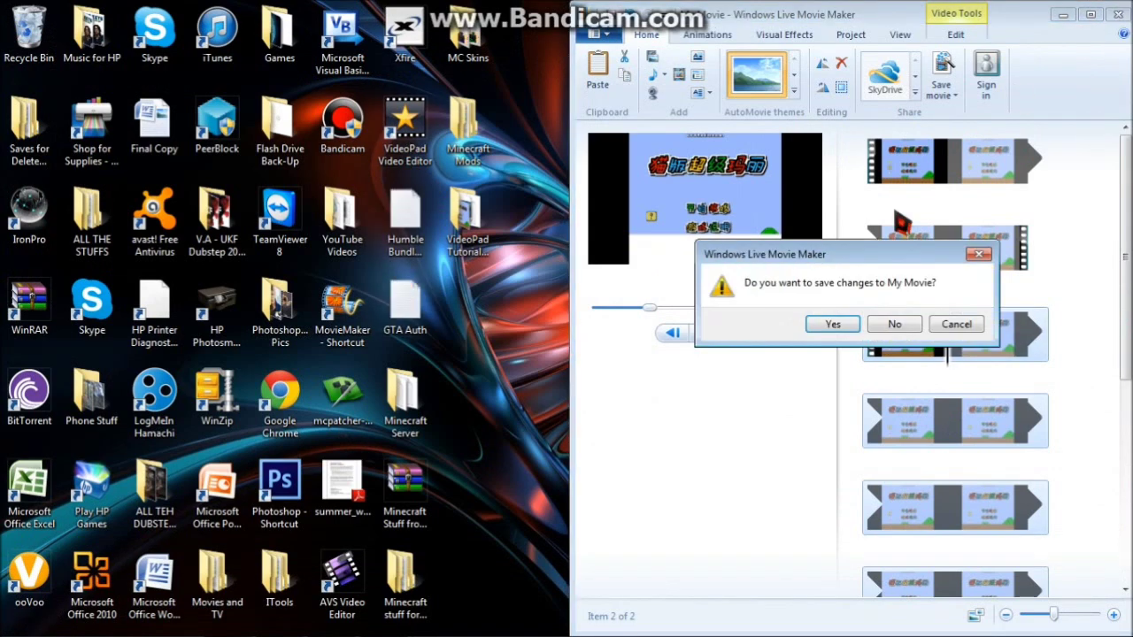
click(895, 324)
- Drag around the desktop, trying to move the VideoPad Video Editor shortcut
drag(404, 133, 409, 160)
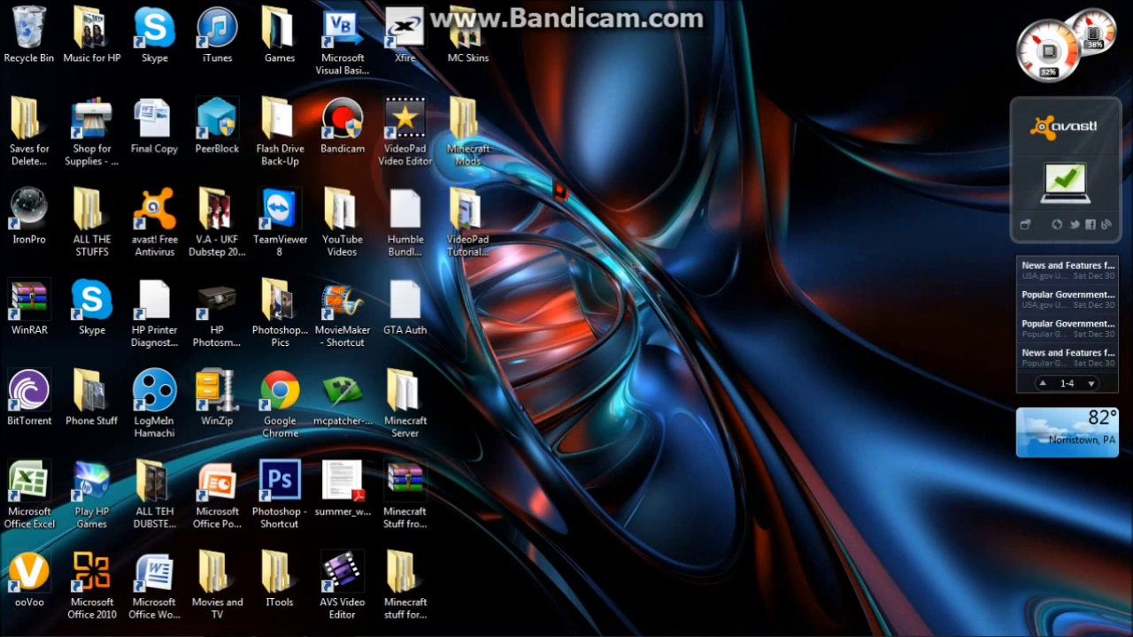
drag(531, 2, 531, 54)
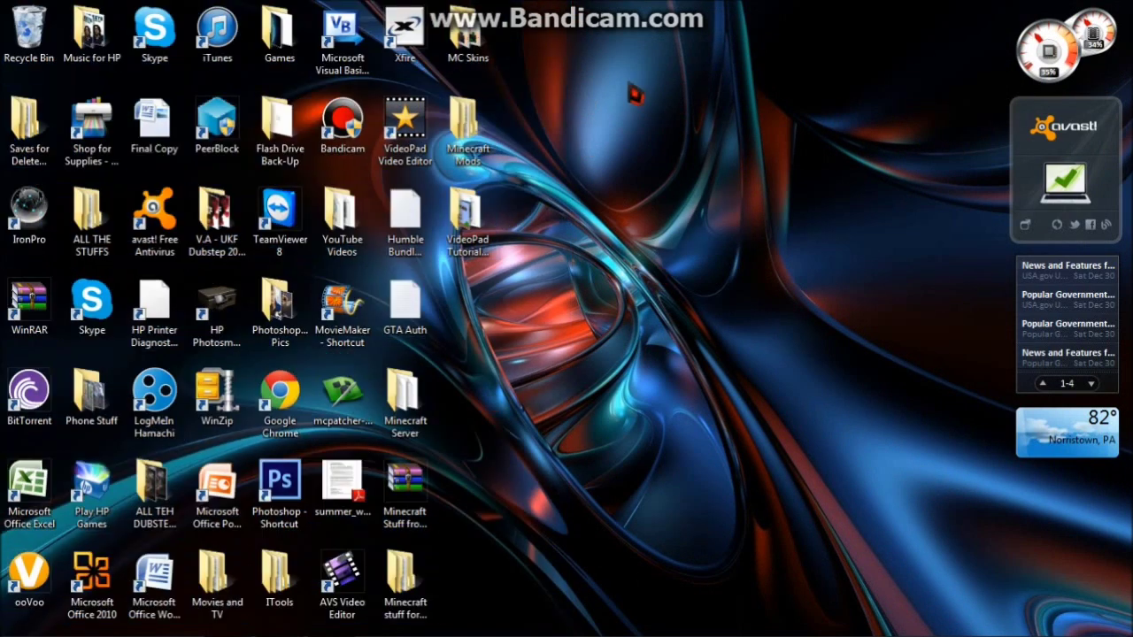
drag(587, 2, 531, 216)
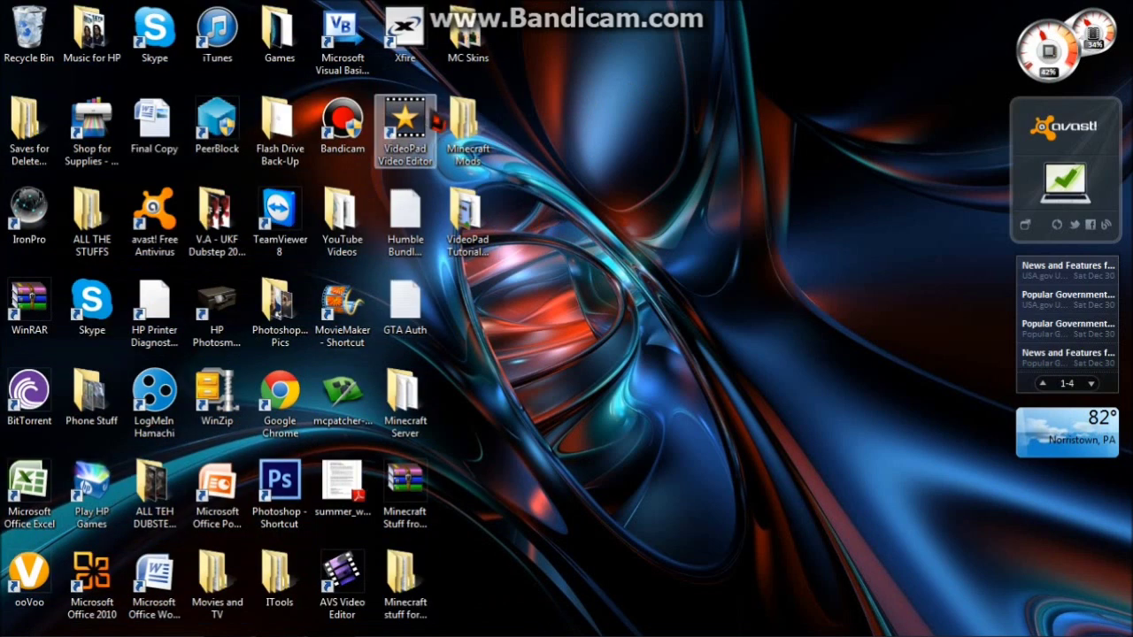